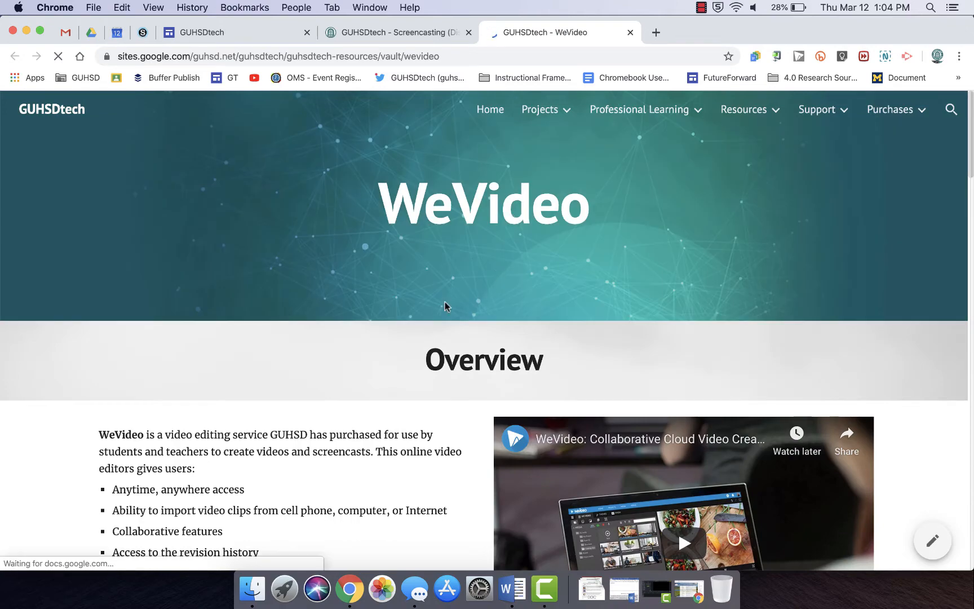
# - Open the setup guide for all certificated, classified, and administrative staff from the WeVideo page
pyautogui.scroll(-7, 374, 341)
pyautogui.scroll(-4, 373, 341)
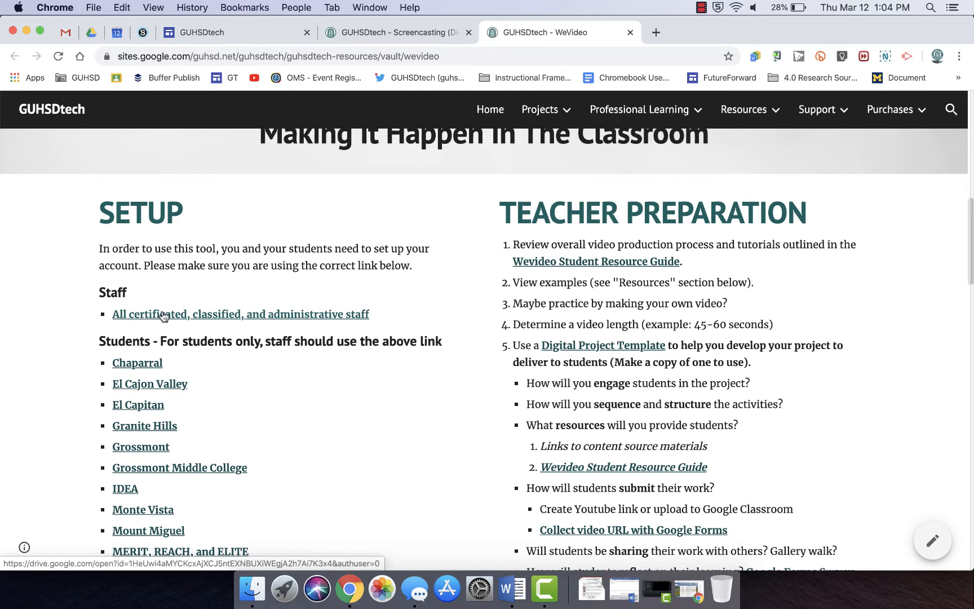
pyautogui.click(164, 315)
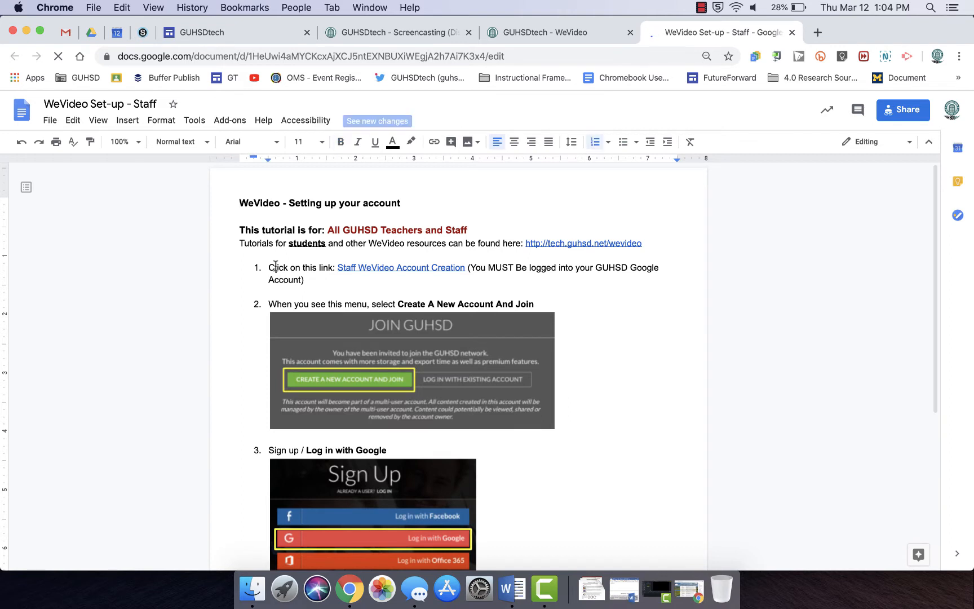
# - Follow the Staff WeVideo Account Creation link in the setup guide
pyautogui.tripleClick(276, 264)
pyautogui.click(337, 267)
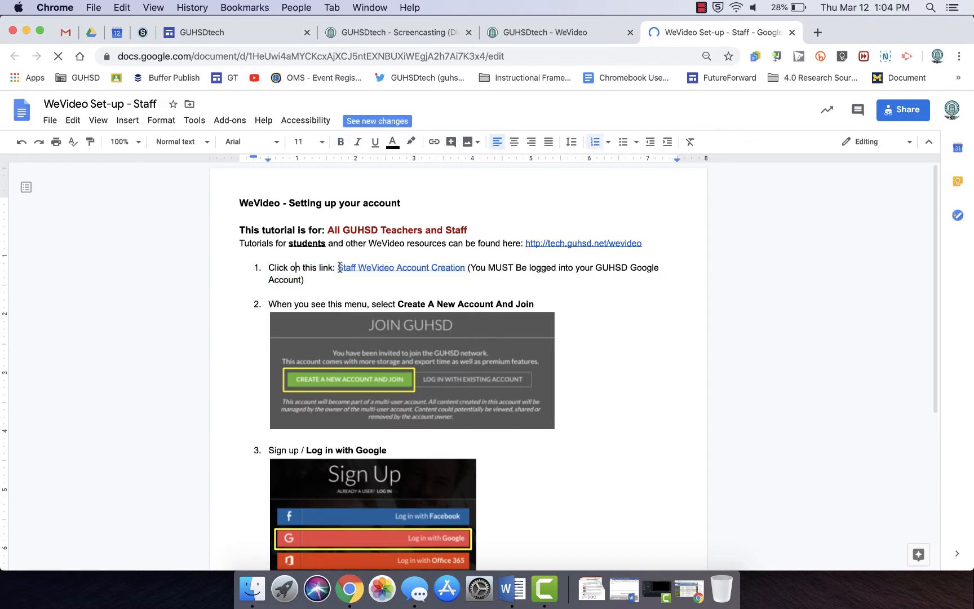
pyautogui.click(358, 269)
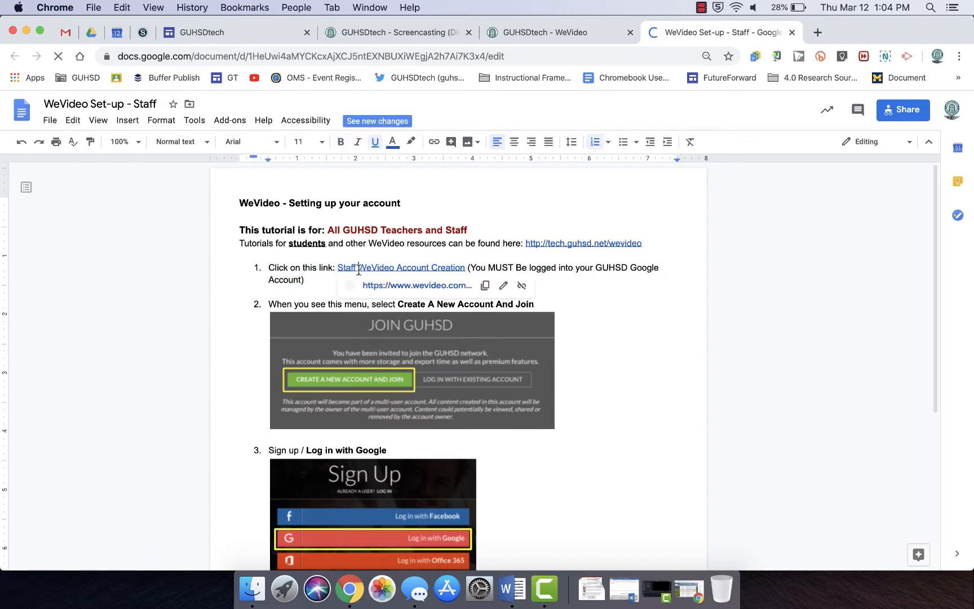
pyautogui.click(393, 286)
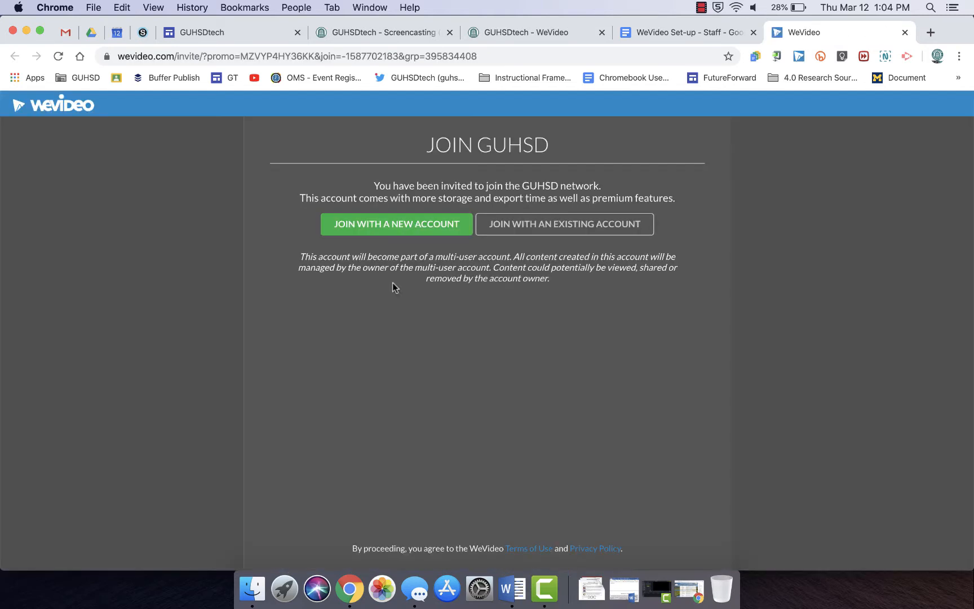
# - Join GUHSD with a new WeVideo account, signing up with Google
pyautogui.click(414, 230)
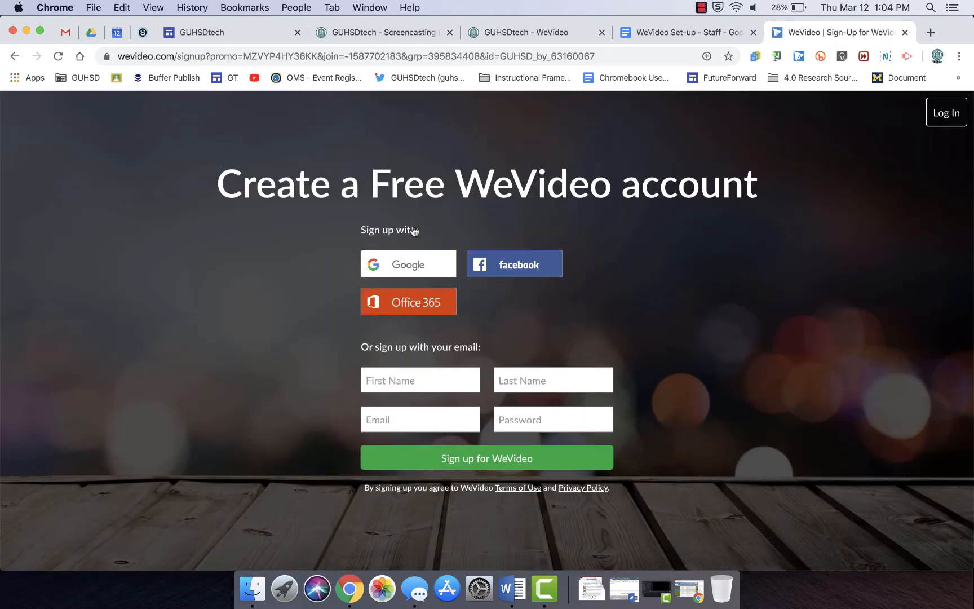
pyautogui.click(414, 264)
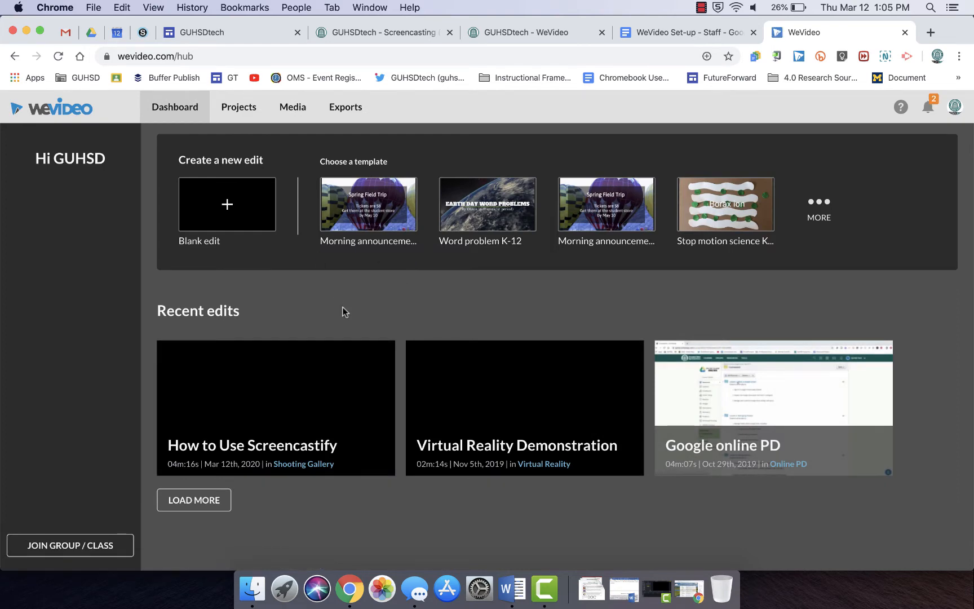
# - Start a blank edit saved in the Shooting Gallery project
pyautogui.moveTo(592, 419)
pyautogui.click(227, 206)
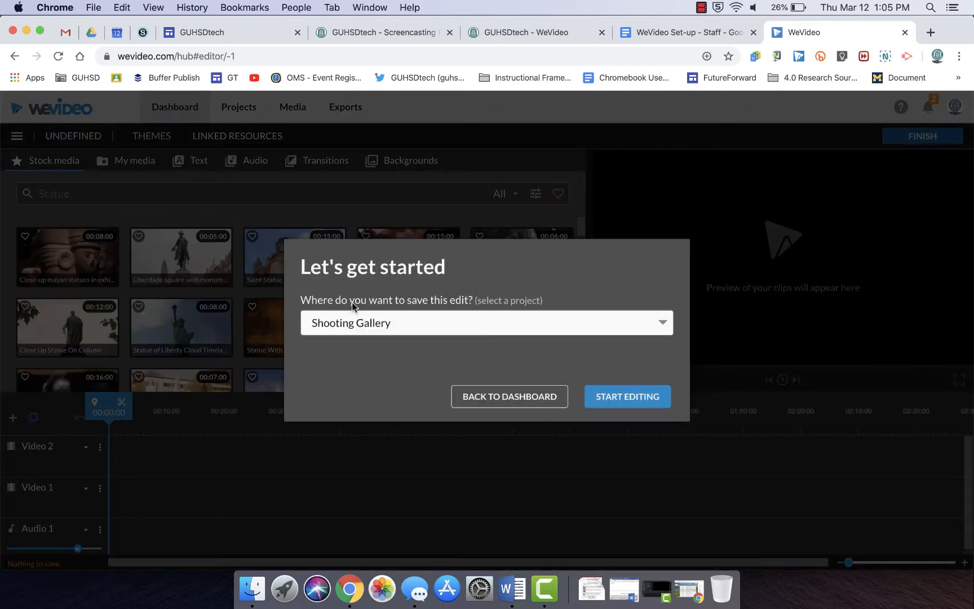
pyautogui.click(409, 322)
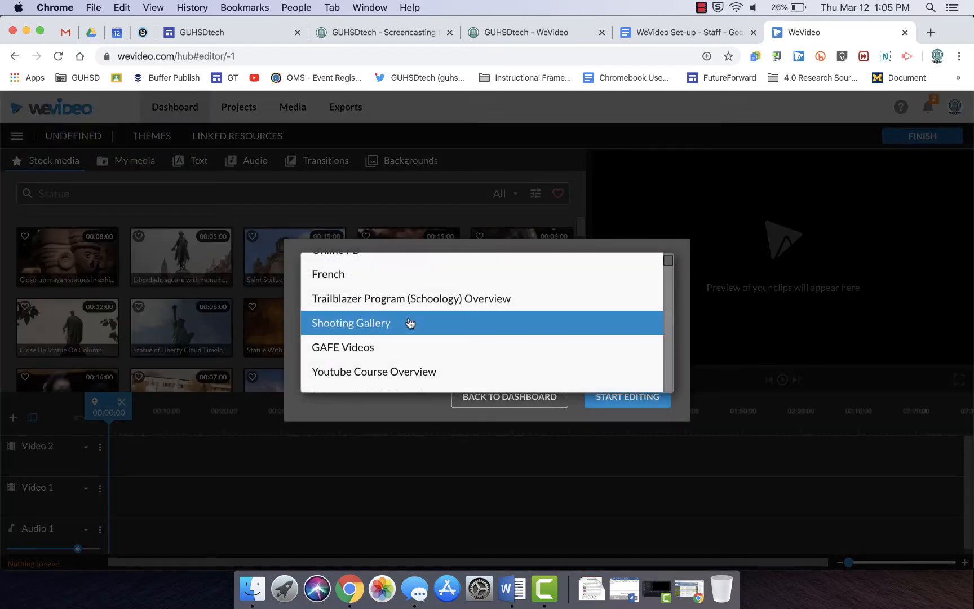
pyautogui.scroll(2, 429, 325)
pyautogui.scroll(1, 429, 326)
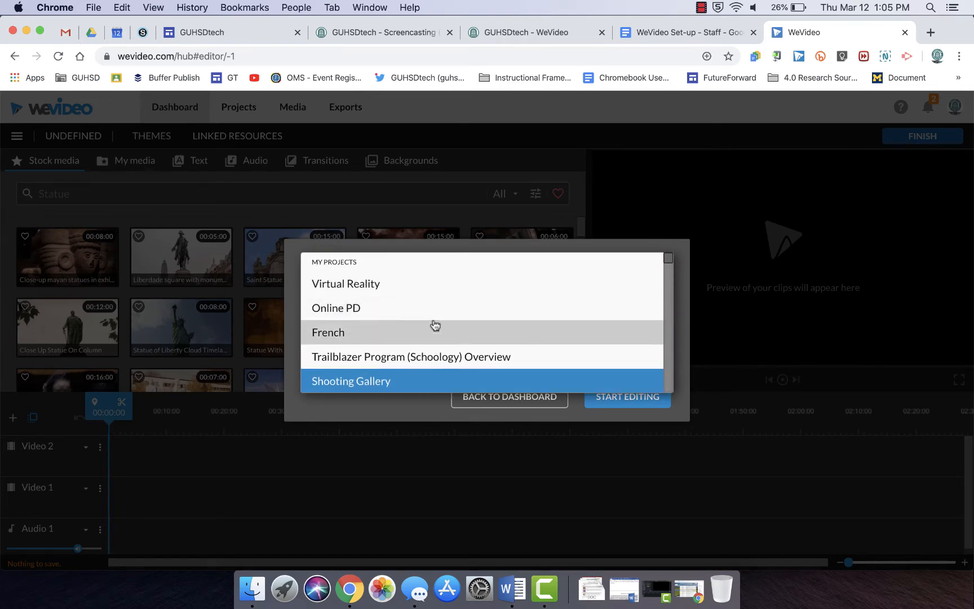
pyautogui.scroll(-1, 431, 338)
pyautogui.click(435, 351)
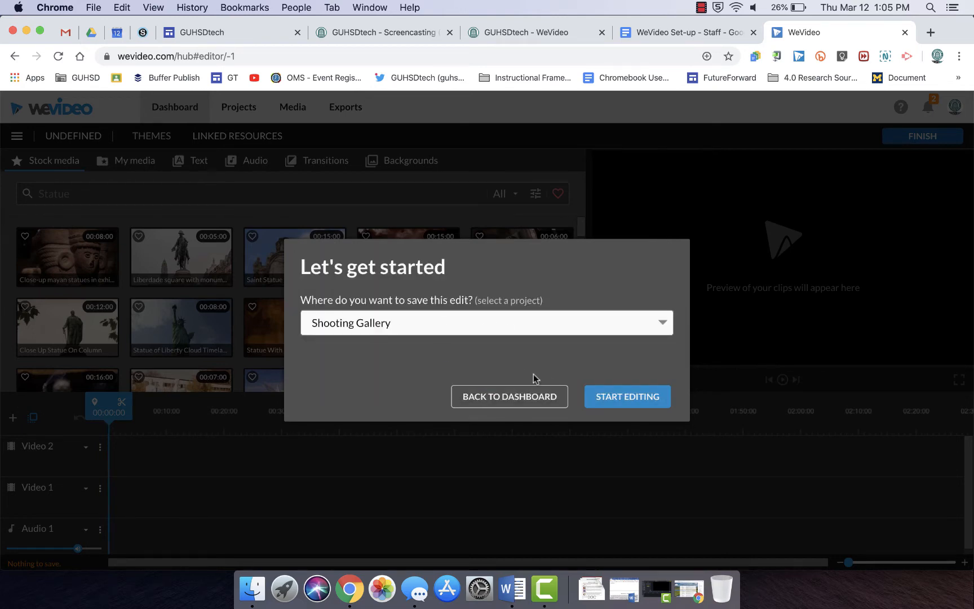
pyautogui.click(607, 398)
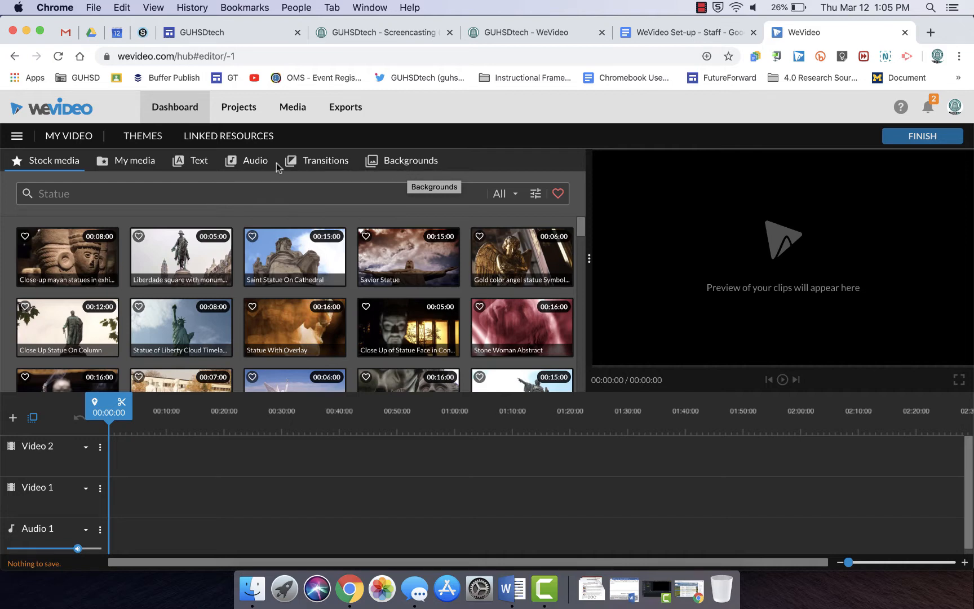
# - Open the recorder from My media and choose to record the screen
pyautogui.click(145, 166)
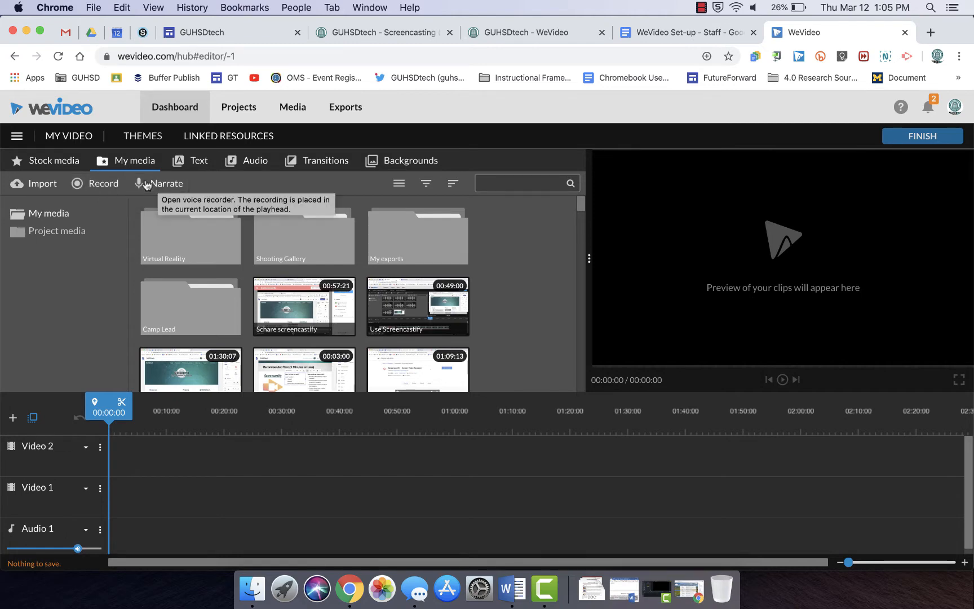
pyautogui.click(105, 184)
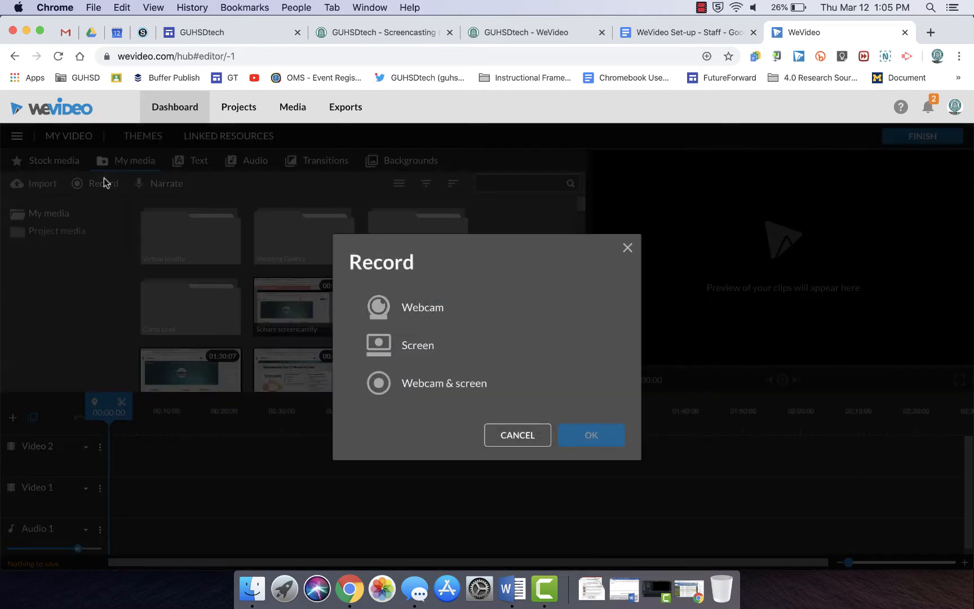
pyautogui.click(418, 350)
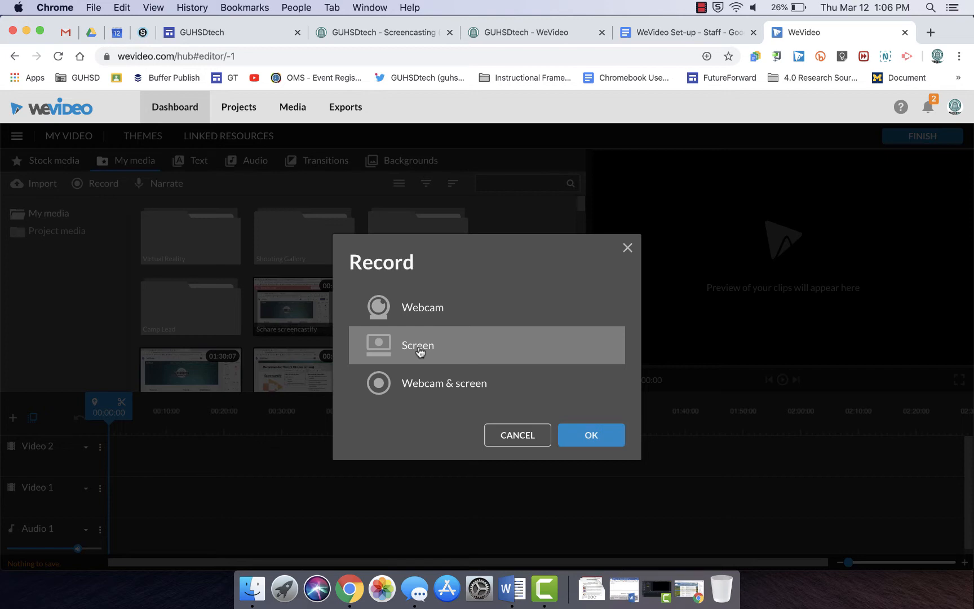
pyautogui.click(594, 439)
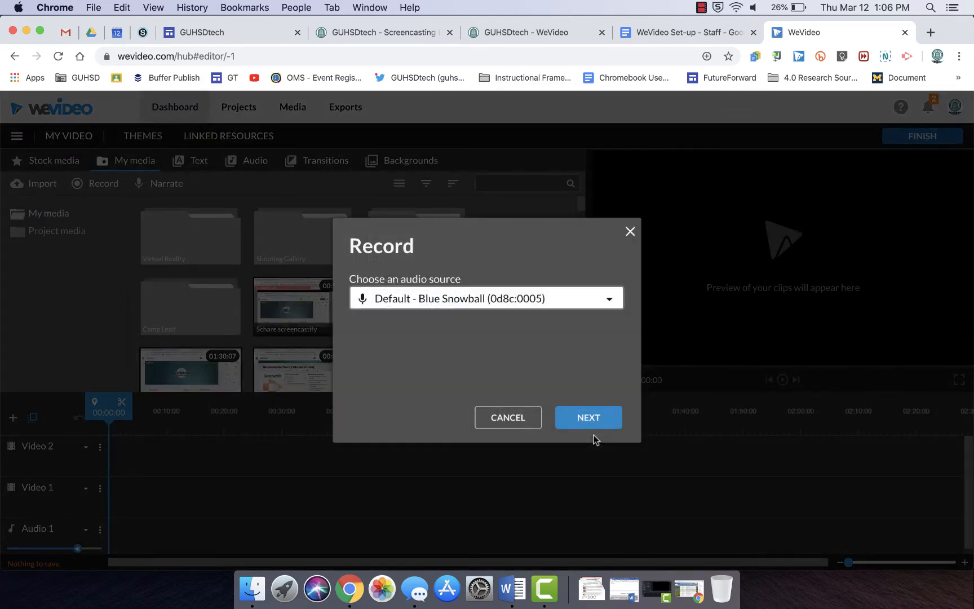
# - Set the recording's audio source to Blue Snowball (0d8c:0005) and continue
pyautogui.click(498, 301)
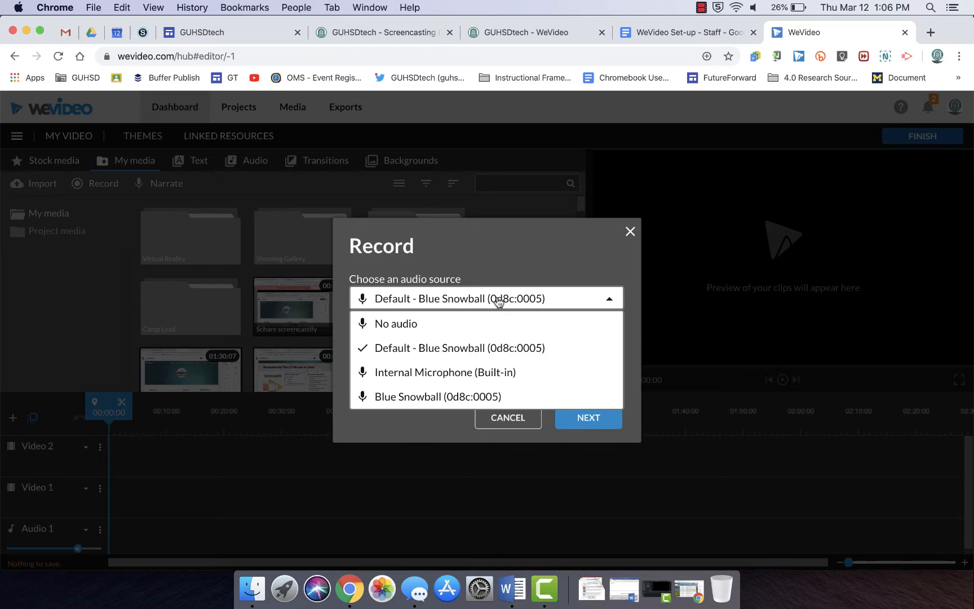
pyautogui.click(480, 396)
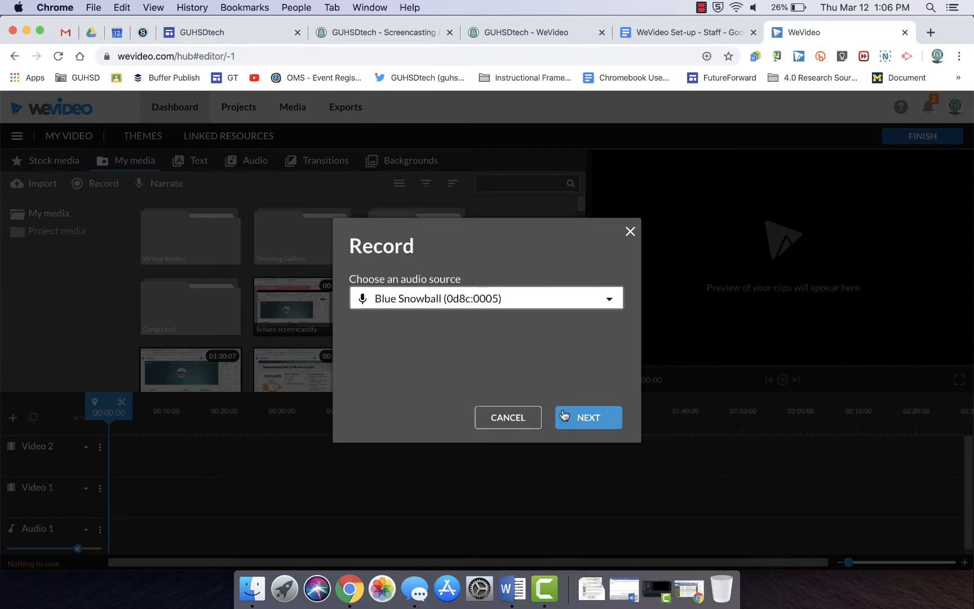
pyautogui.click(581, 420)
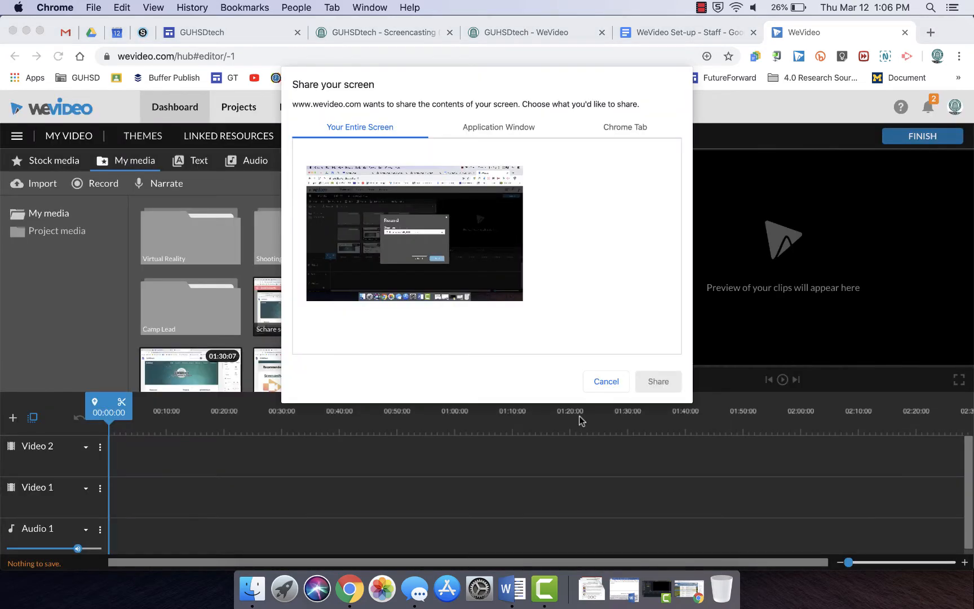
# - Share the WeVideo application window to start the screen recording
pyautogui.click(496, 129)
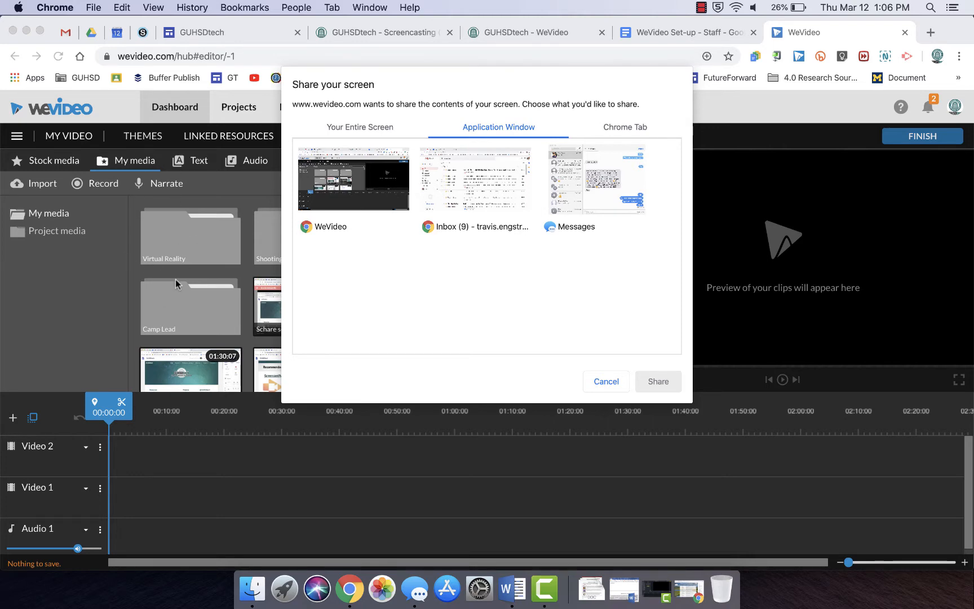
pyautogui.click(315, 180)
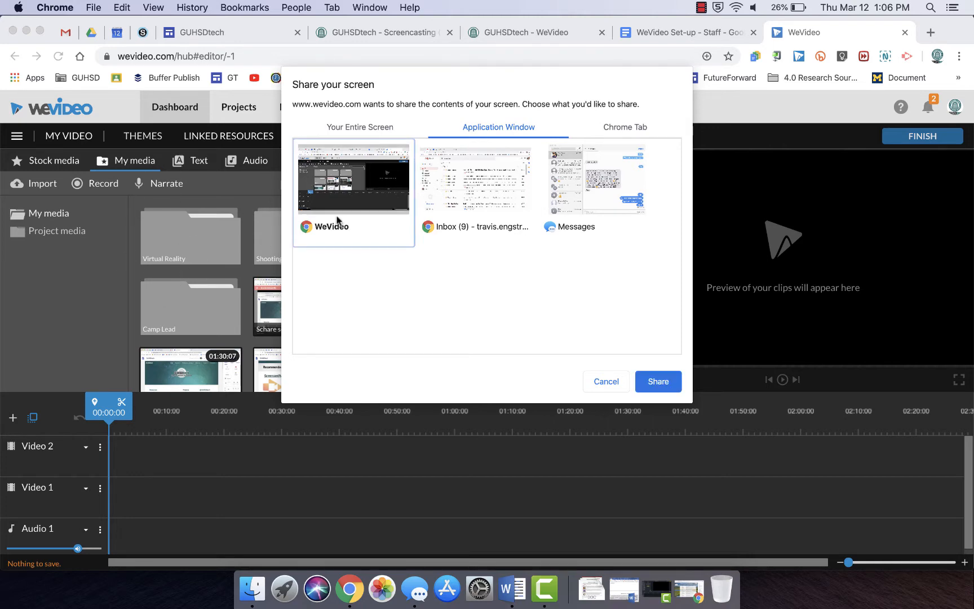
pyautogui.click(658, 382)
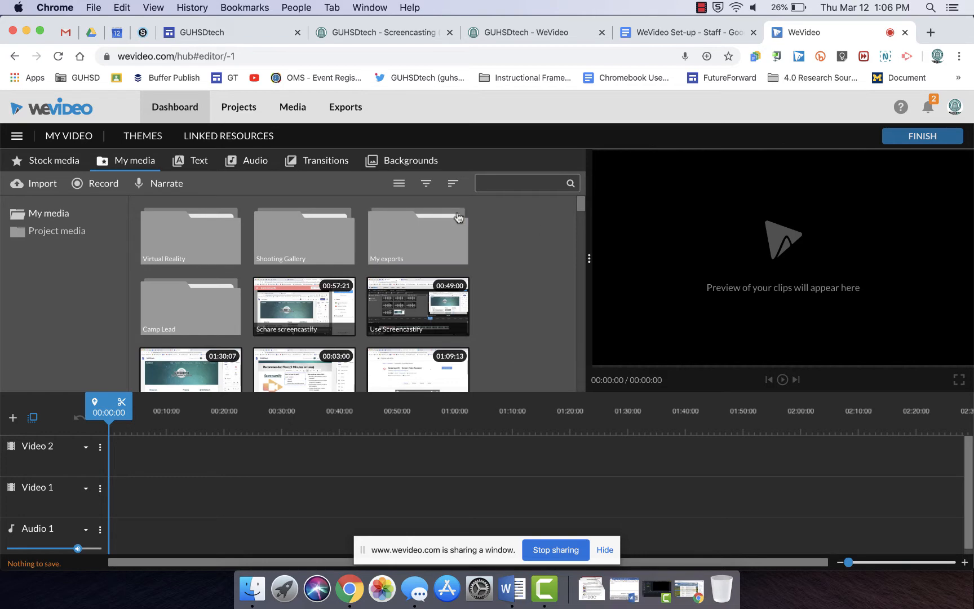
# - Scroll the media library and switch through the open browser tabs while recording, ending back in WeVideo
pyautogui.scroll(-5, 494, 335)
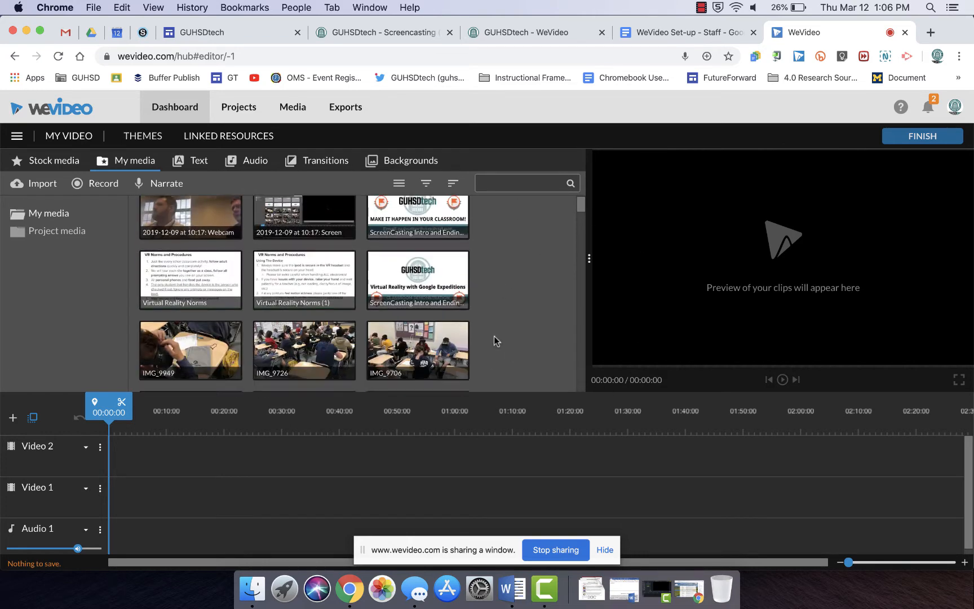
pyautogui.scroll(5, 494, 335)
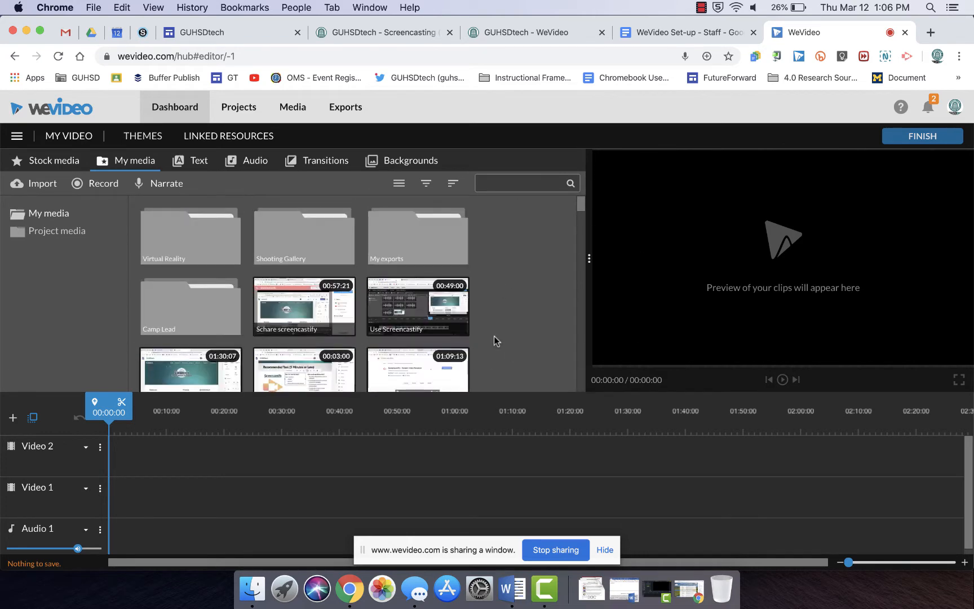
pyautogui.click(636, 34)
pyautogui.click(530, 29)
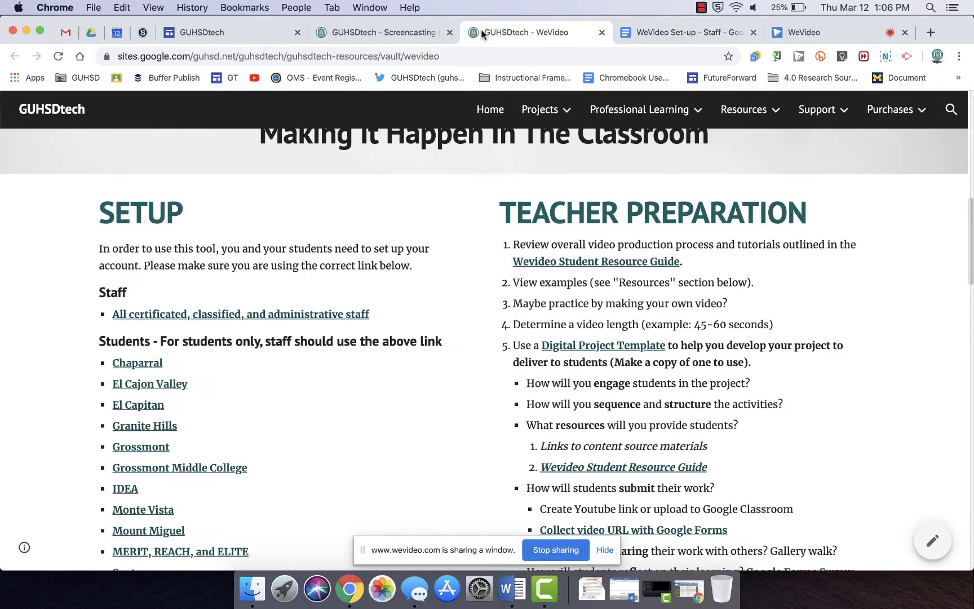
pyautogui.click(402, 37)
pyautogui.click(273, 38)
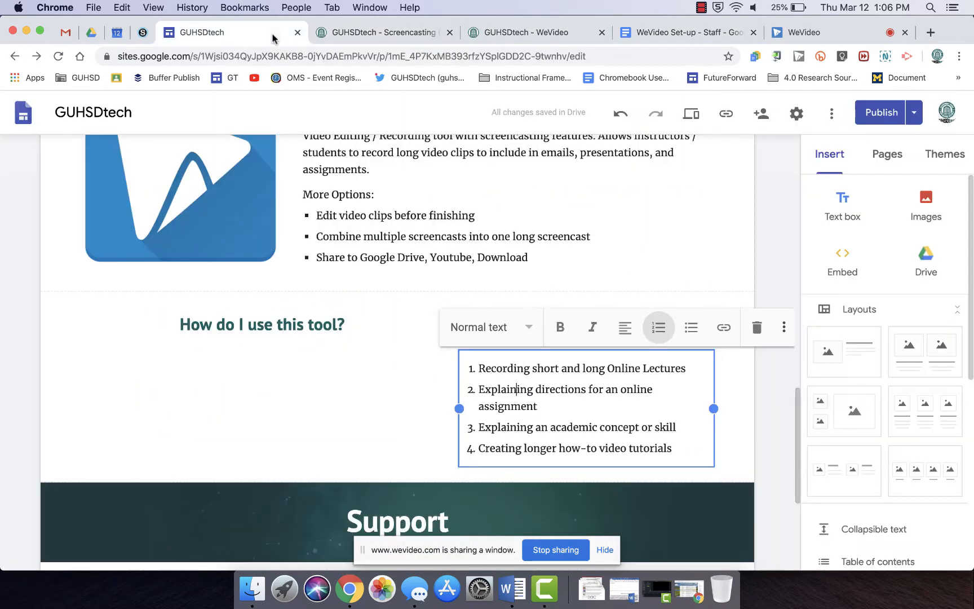
pyautogui.click(356, 37)
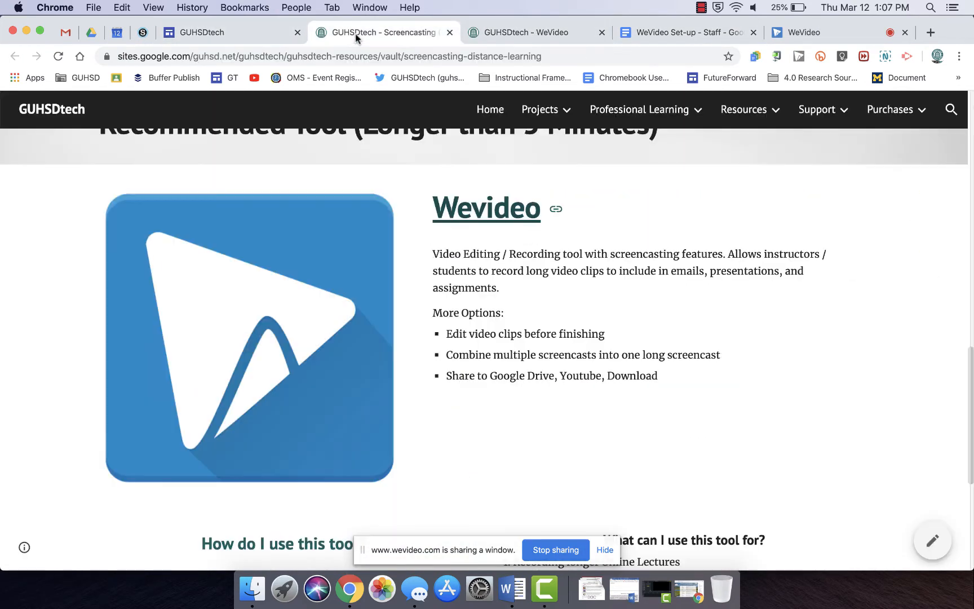
pyautogui.click(500, 29)
pyautogui.click(642, 32)
pyautogui.click(526, 32)
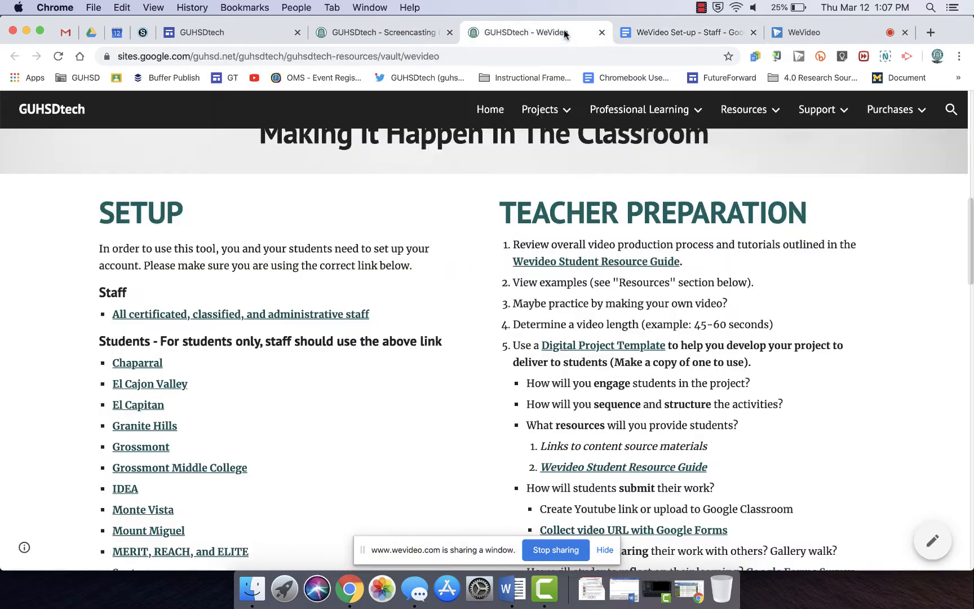
pyautogui.moveTo(515, 237)
pyautogui.scroll(-7, 516, 237)
pyautogui.scroll(5, 517, 238)
pyautogui.scroll(5, 515, 237)
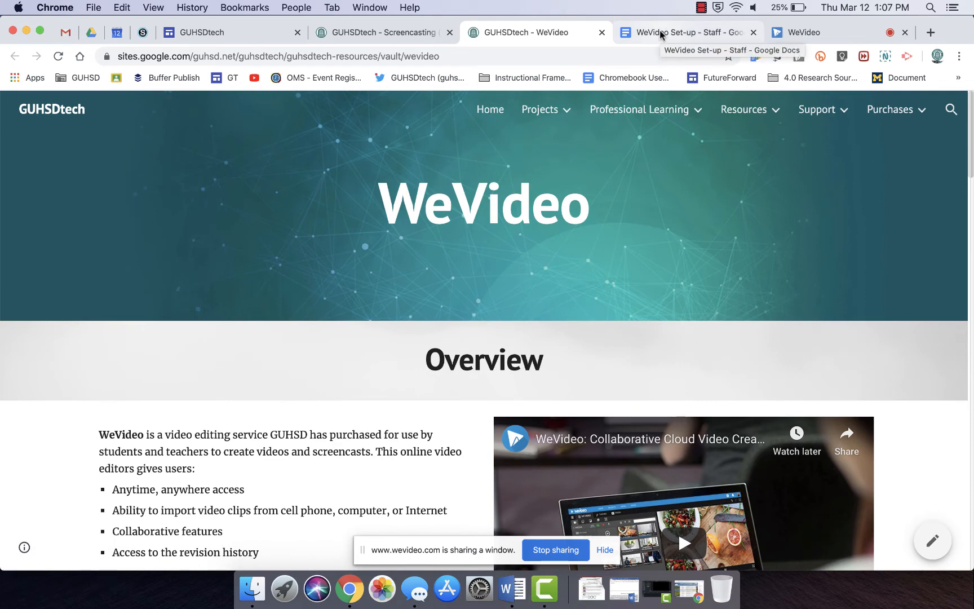
pyautogui.click(781, 34)
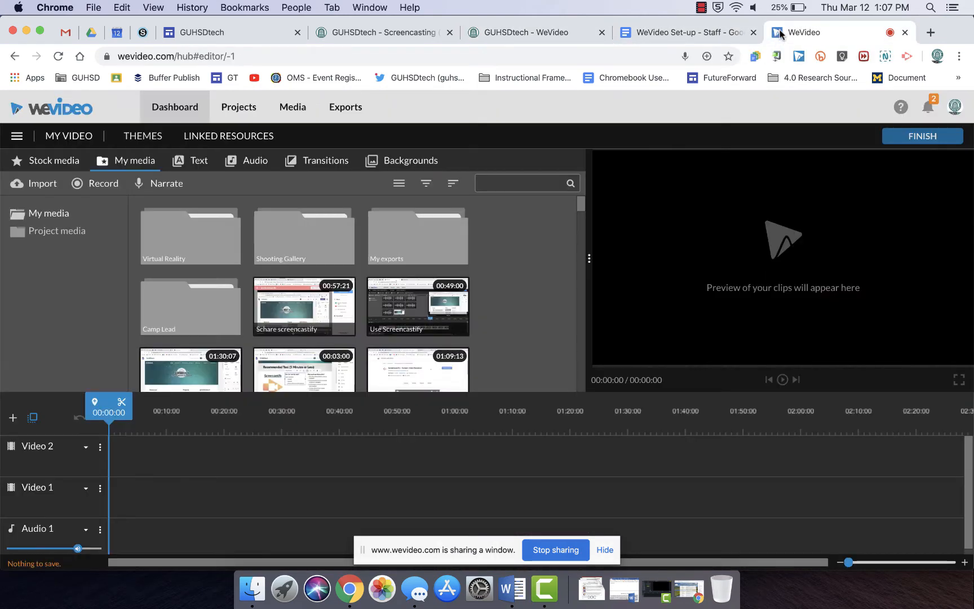
# - Stop sharing the window and save the recording
pyautogui.click(543, 550)
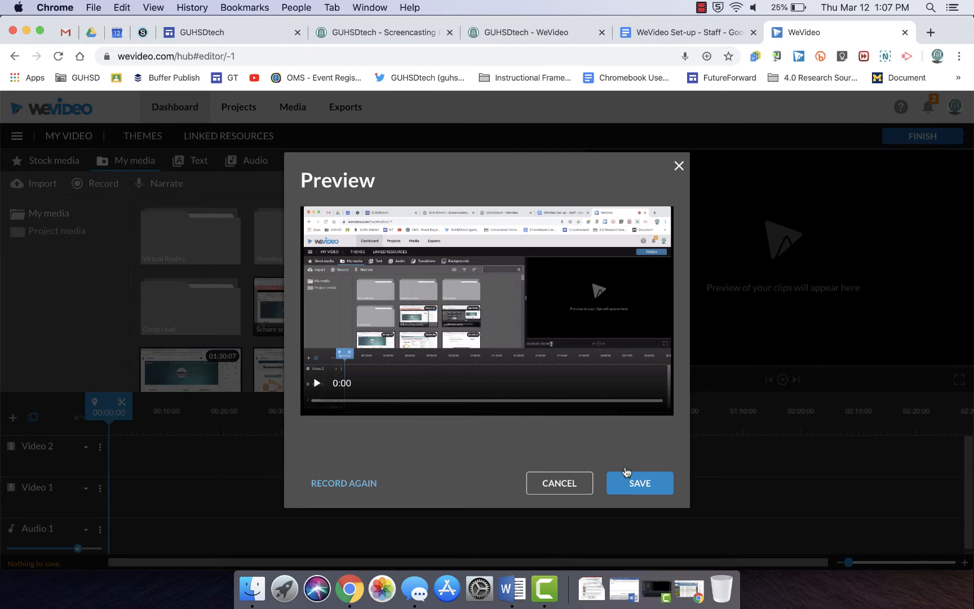
pyautogui.click(636, 485)
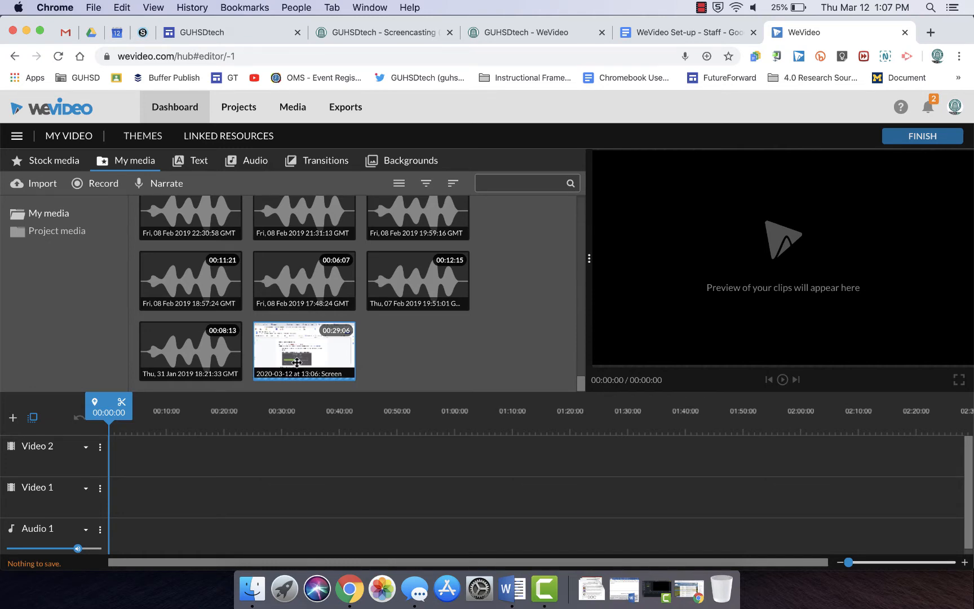
# - Place the new screen recording on the Video 1 track and play it back in the preview
pyautogui.moveTo(297, 363); pyautogui.dragTo(117, 500)
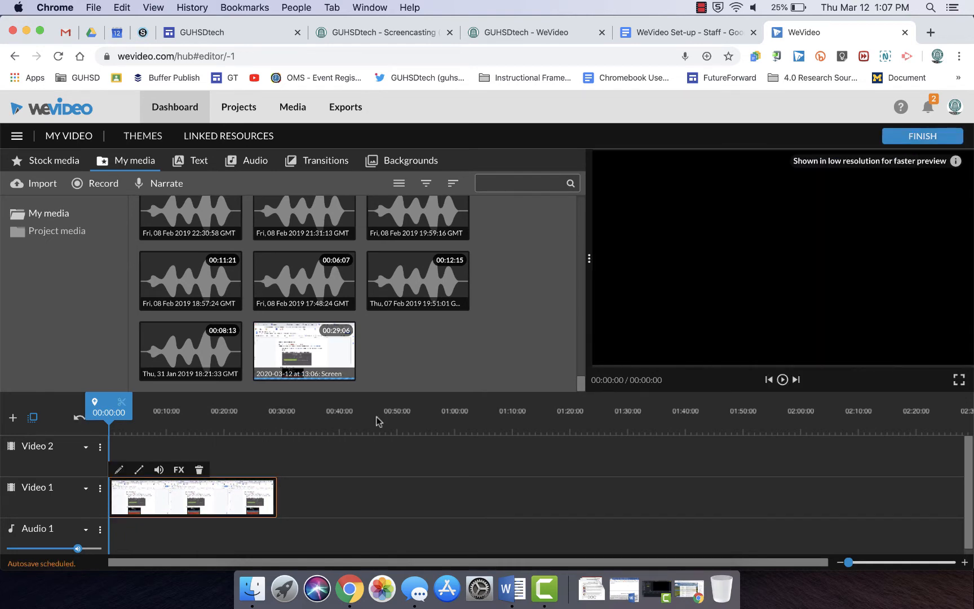
pyautogui.click(783, 379)
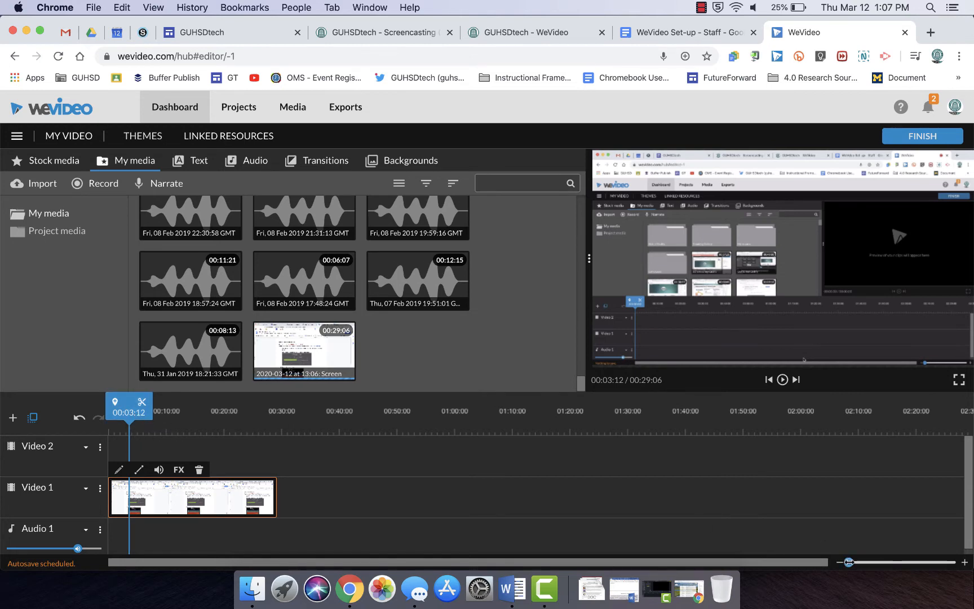
pyautogui.moveTo(848, 562); pyautogui.dragTo(857, 562)
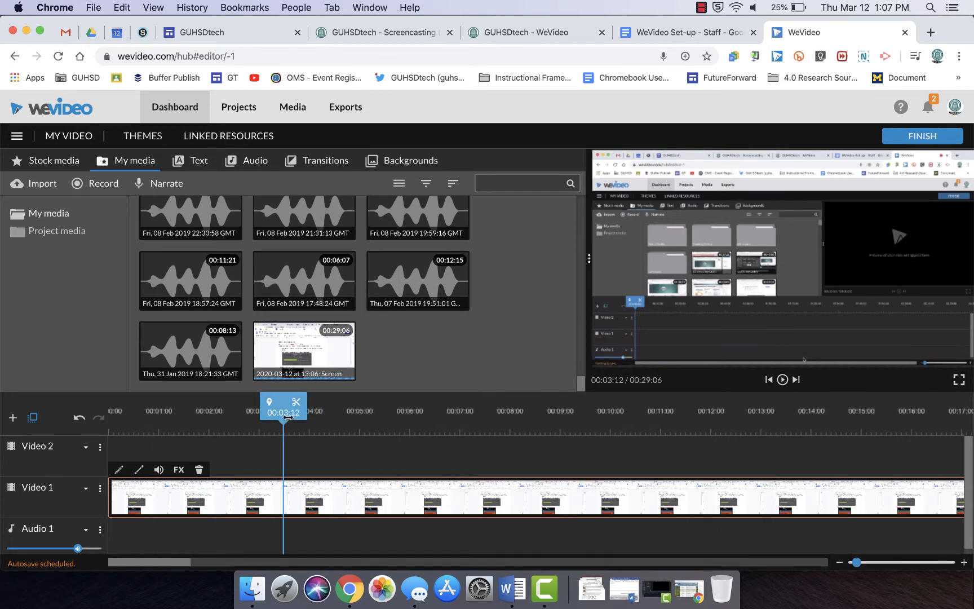
# - Split the screen recording at about 00:01:04, delete the opening segment, and move the remaining clip to the start of Video 1
pyautogui.moveTo(288, 417); pyautogui.dragTo(171, 416)
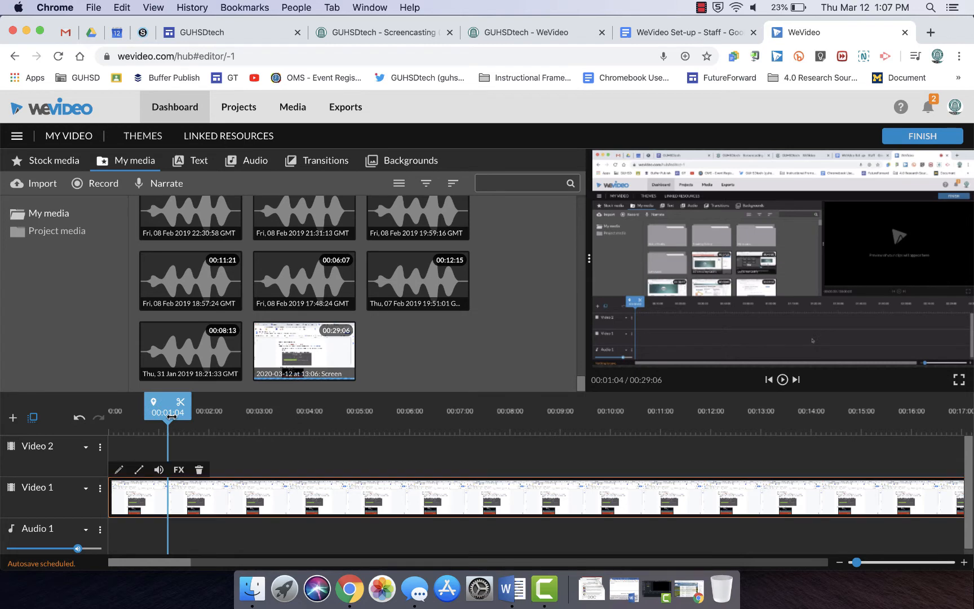
pyautogui.click(181, 405)
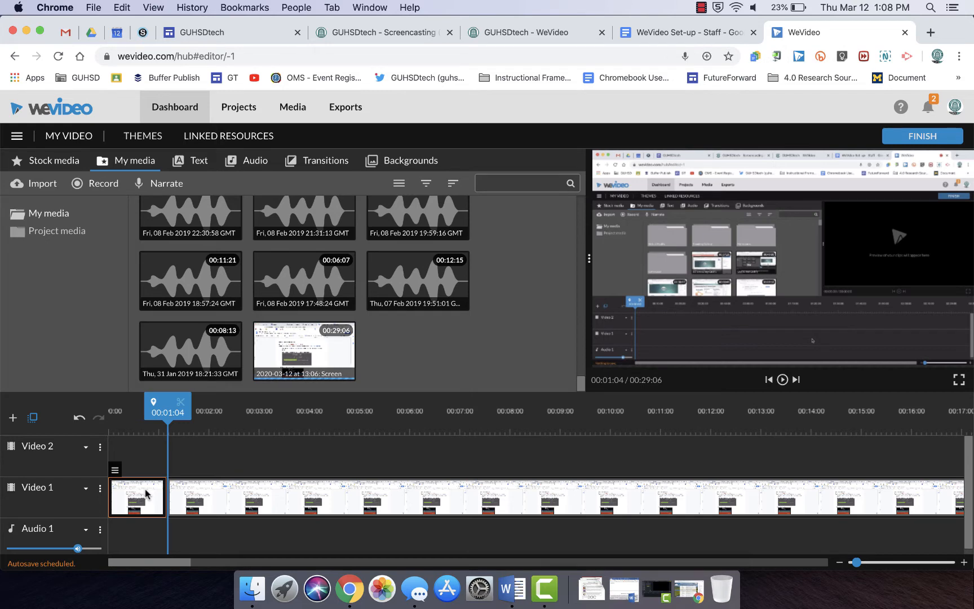
pyautogui.press('Delete')
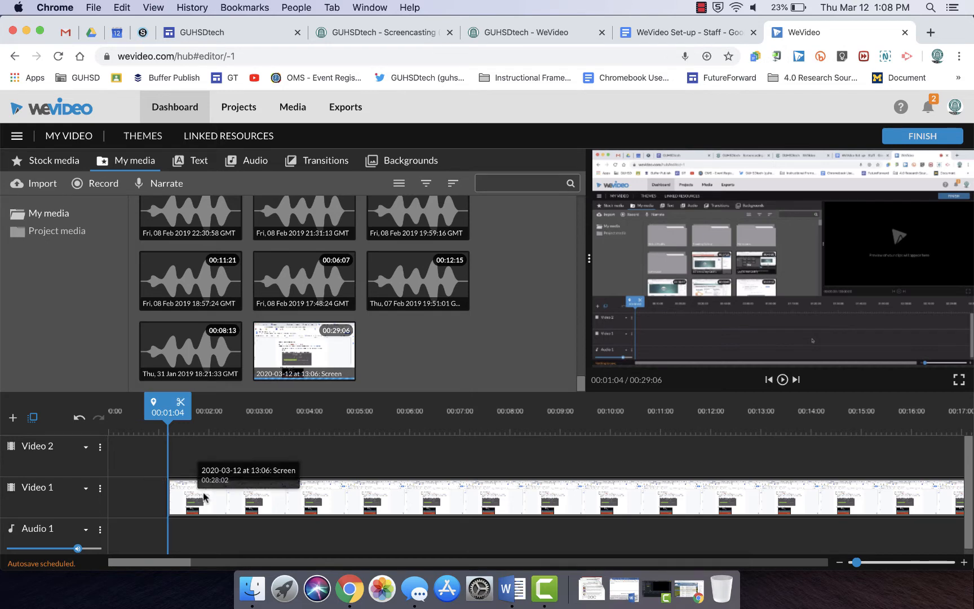
pyautogui.moveTo(204, 496); pyautogui.dragTo(143, 499)
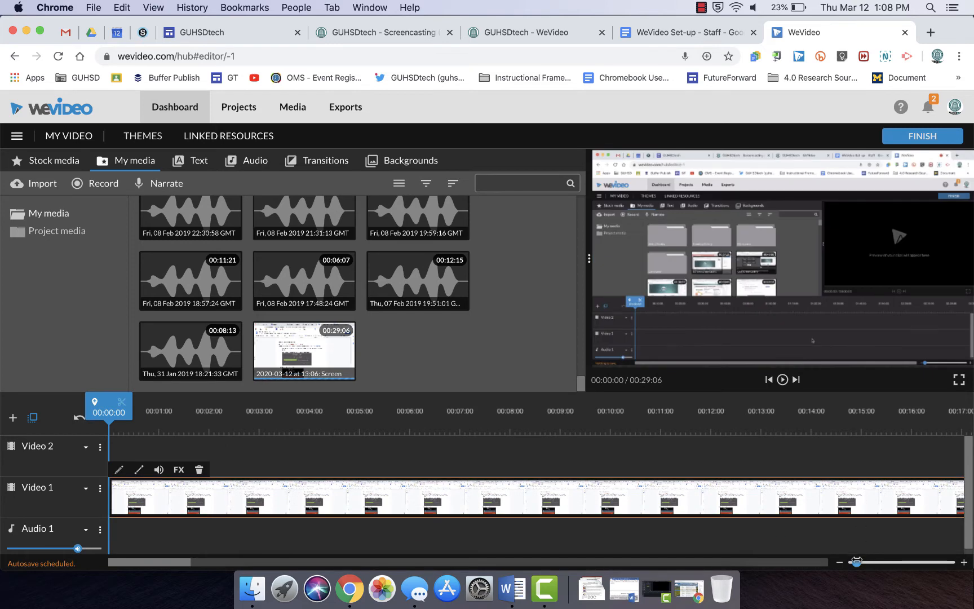
pyautogui.moveTo(856, 563); pyautogui.dragTo(850, 562)
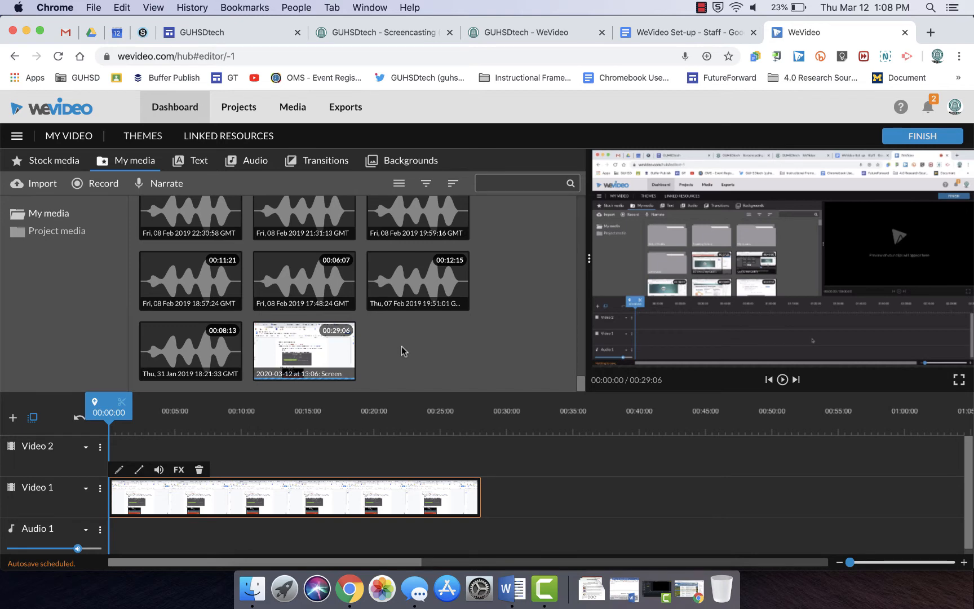
pyautogui.click(105, 186)
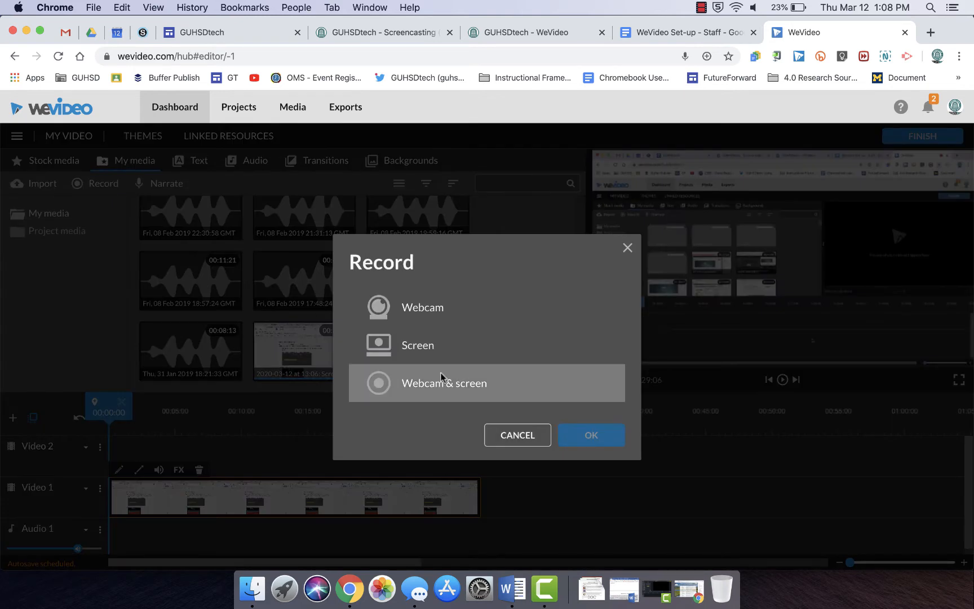
pyautogui.click(627, 248)
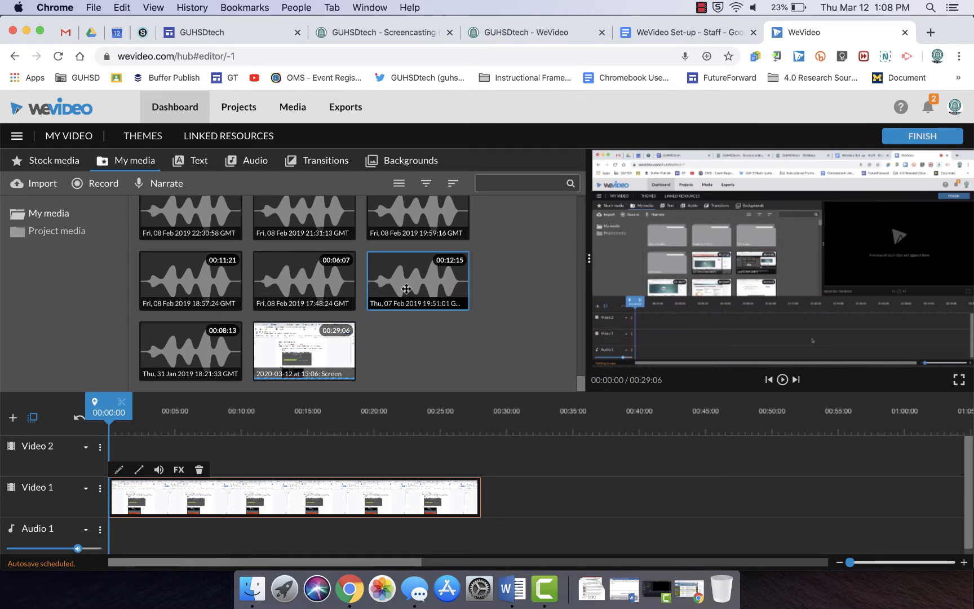
# - Preview the 00:12:15 audio recording and scrub the playhead through the screen recording clip
pyautogui.moveTo(406, 289); pyautogui.dragTo(502, 494)
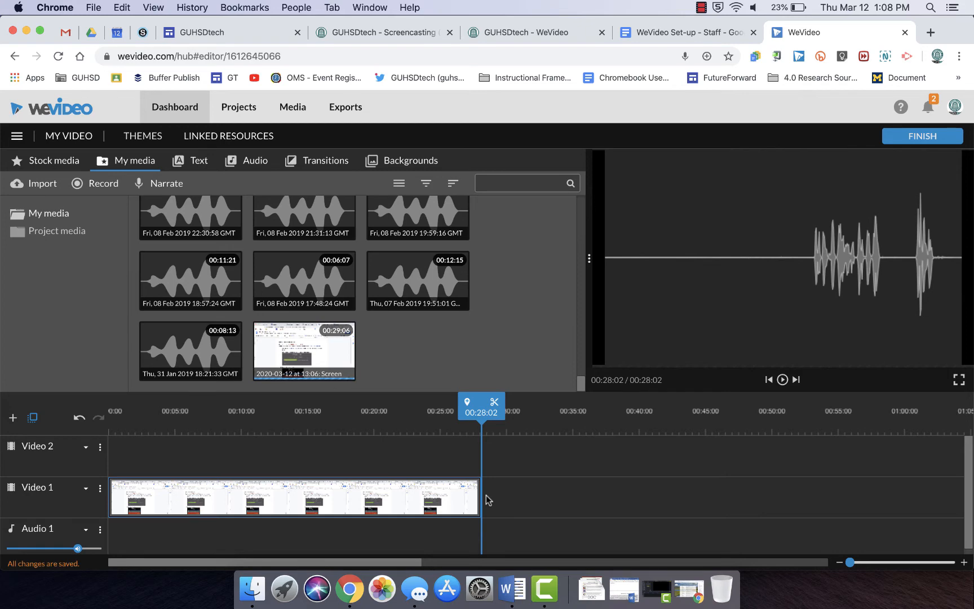
pyautogui.moveTo(481, 417); pyautogui.dragTo(318, 416)
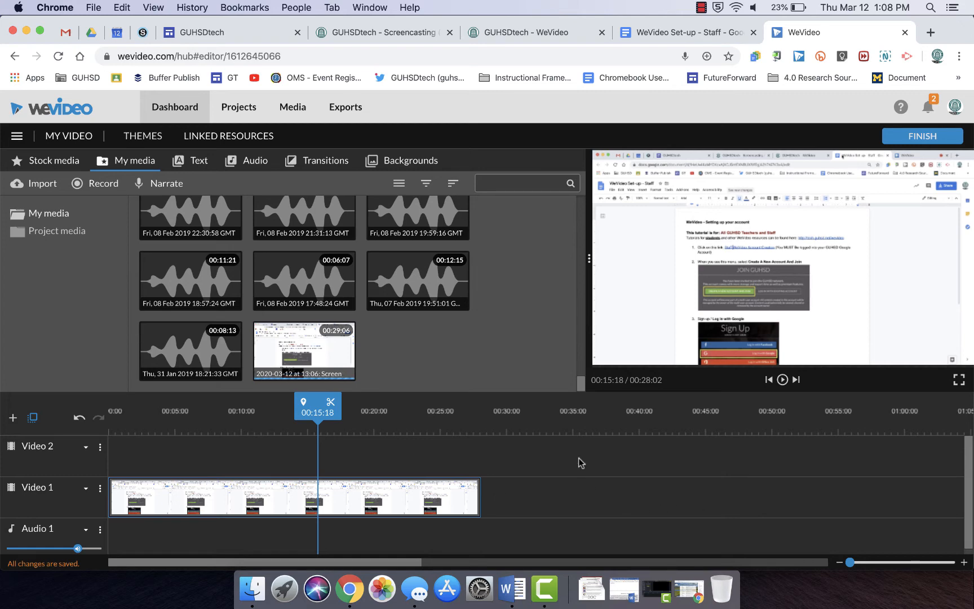
pyautogui.click(437, 492)
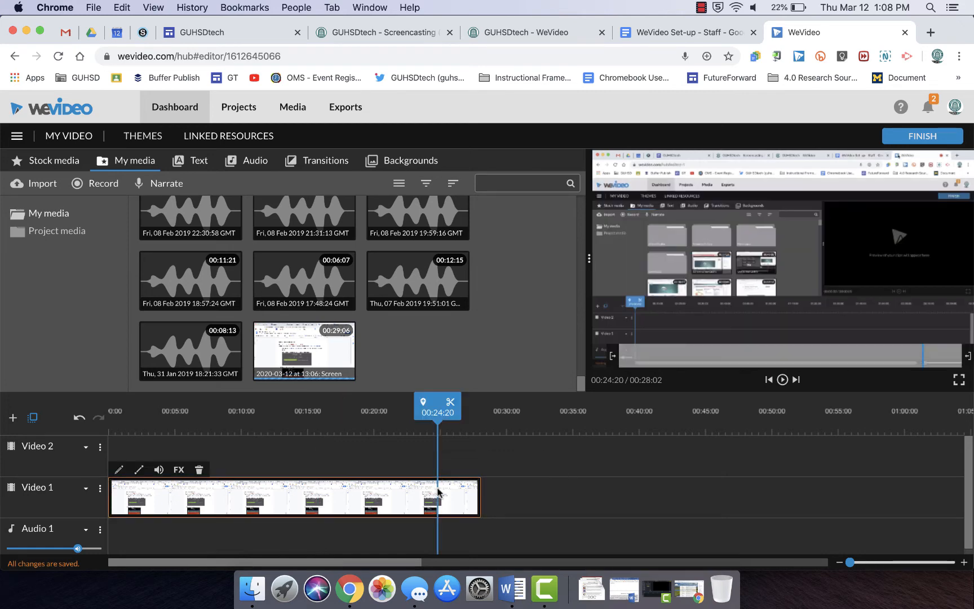
# - Try to finish the edit and dismiss the notice about clips still importing
pyautogui.click(922, 138)
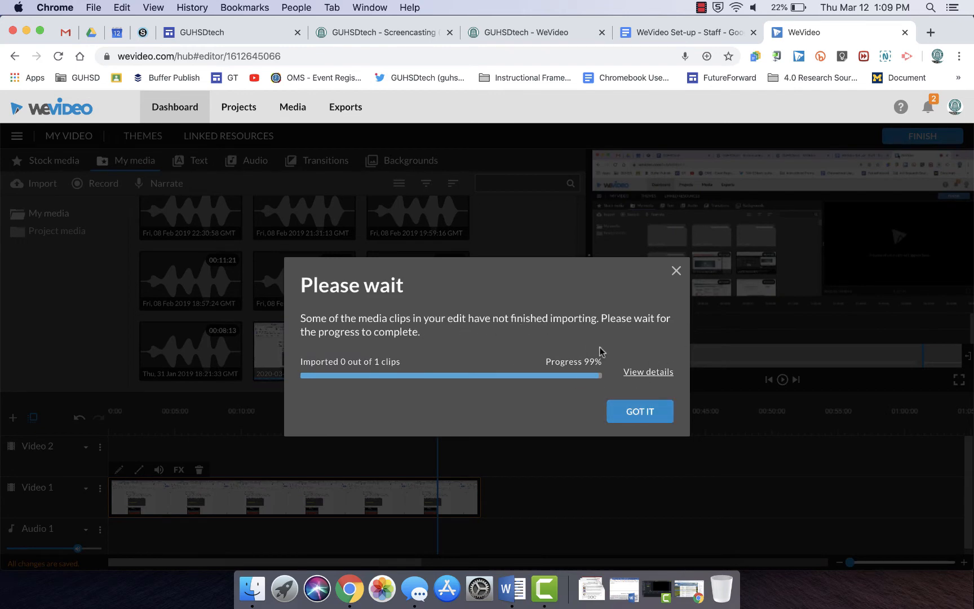
pyautogui.click(631, 412)
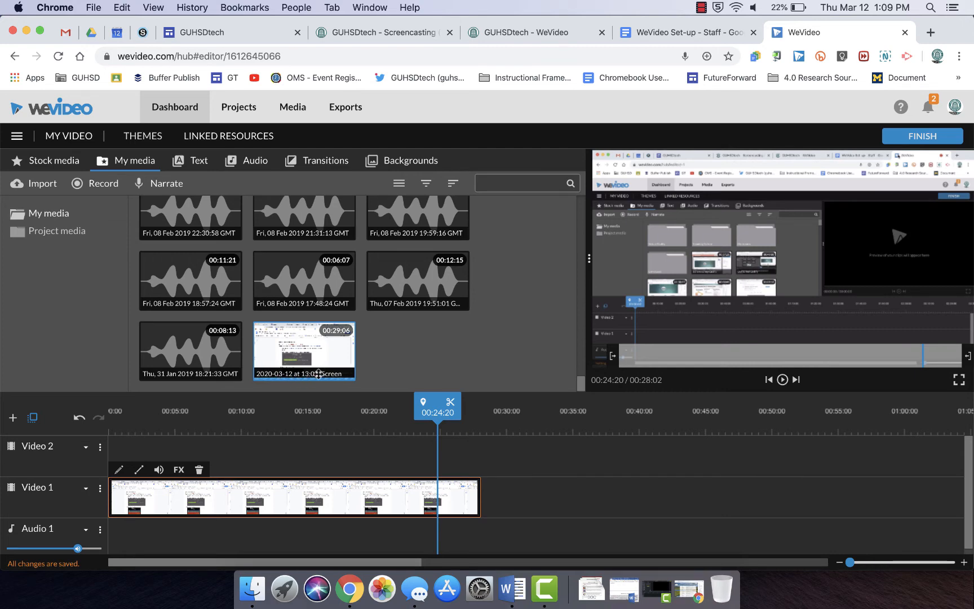
pyautogui.click(294, 362)
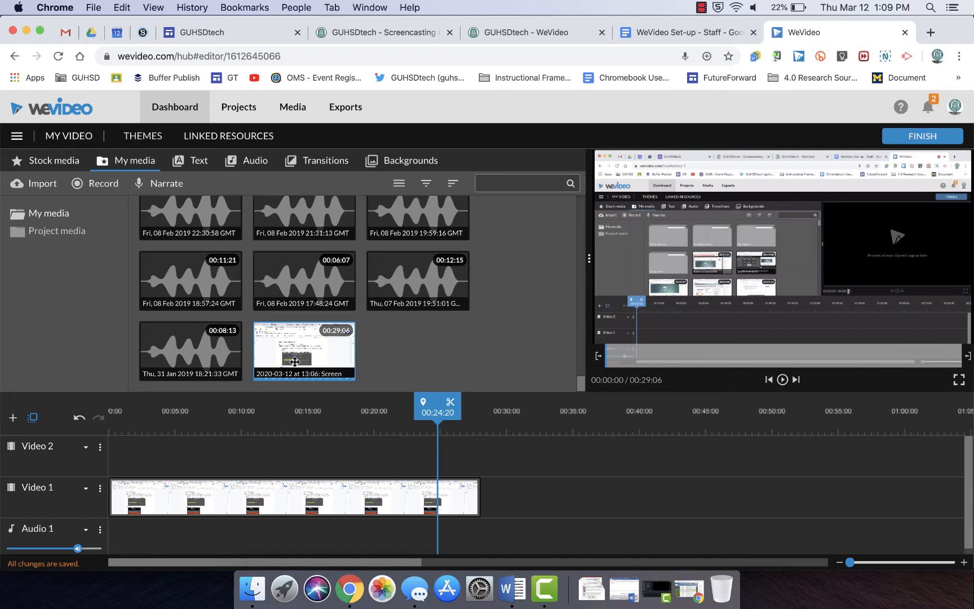
pyautogui.click(702, 8)
pyautogui.click(739, 37)
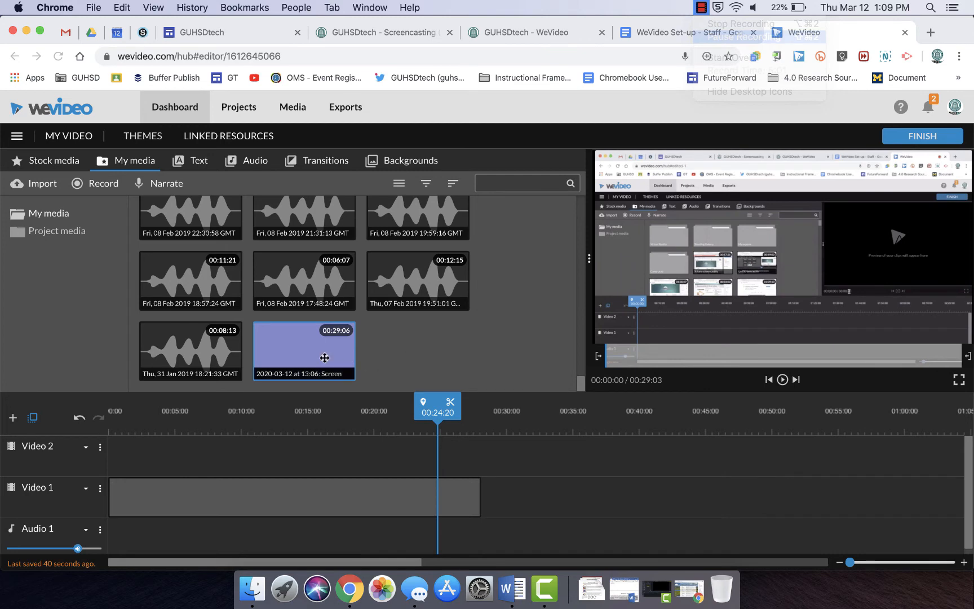
# - Finish the edit and set the export title to Wevideo Screencasts
pyautogui.click(278, 496)
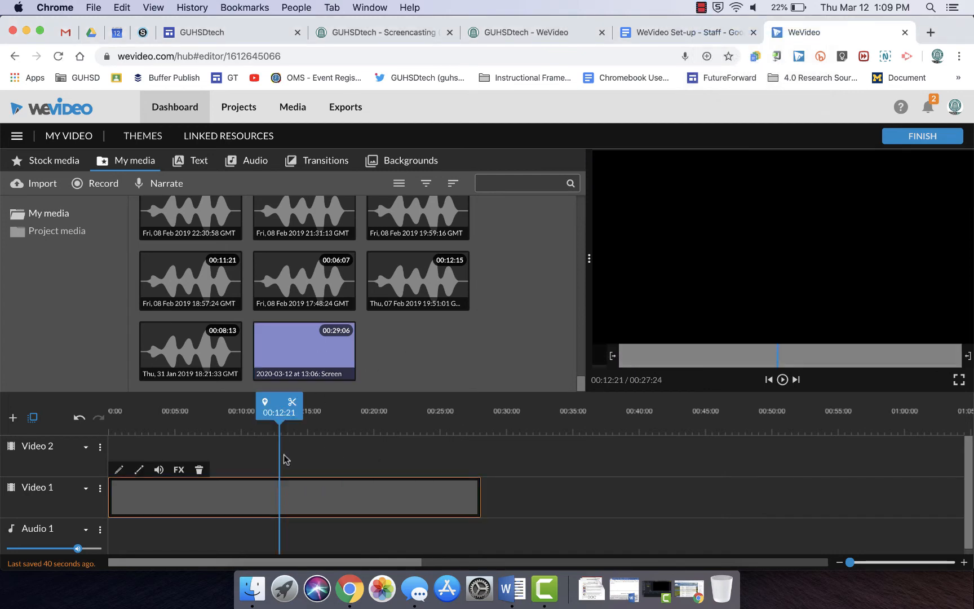
pyautogui.click(274, 352)
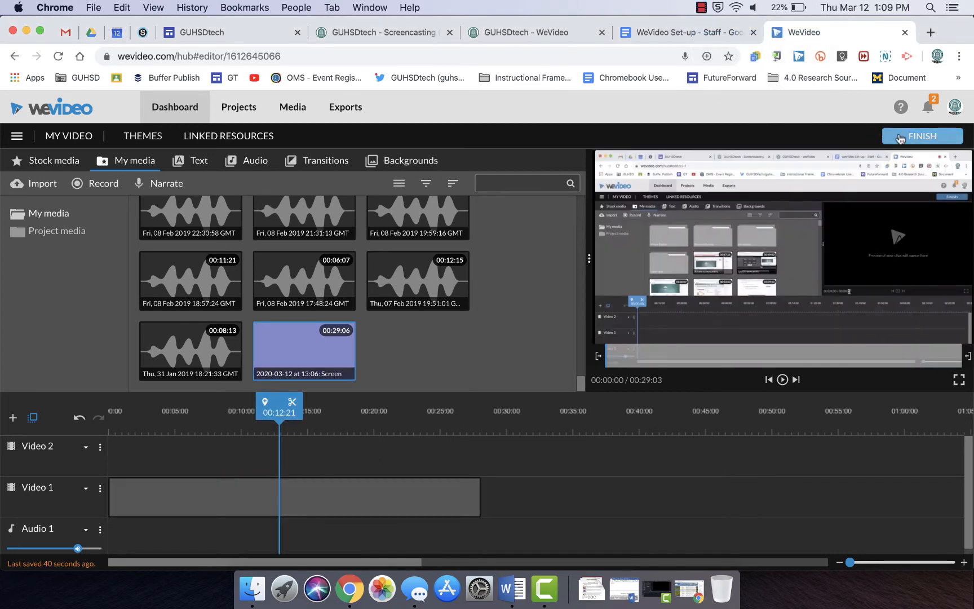
pyautogui.click(900, 138)
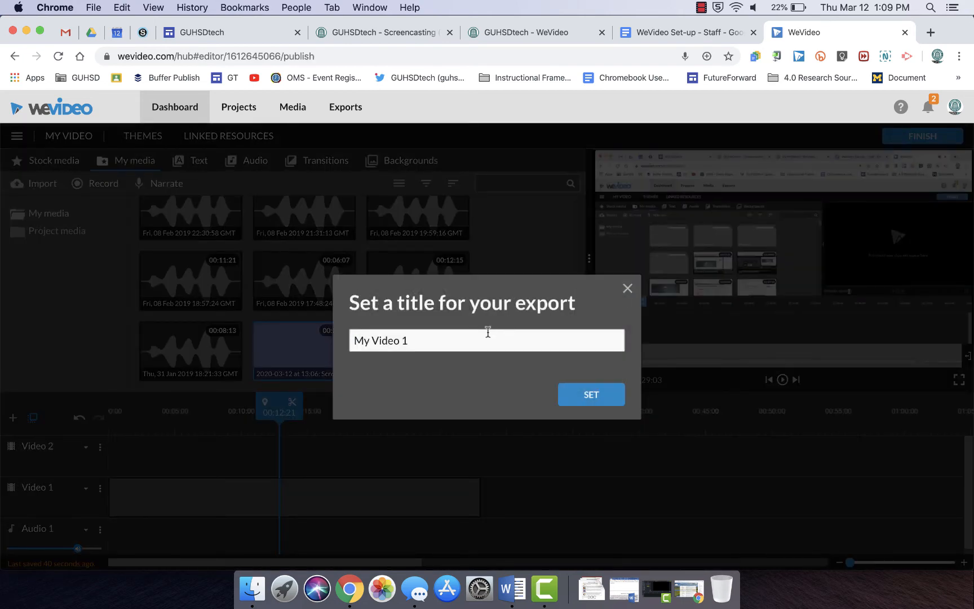
pyautogui.tripleClick(488, 332)
pyautogui.write('Wevid')
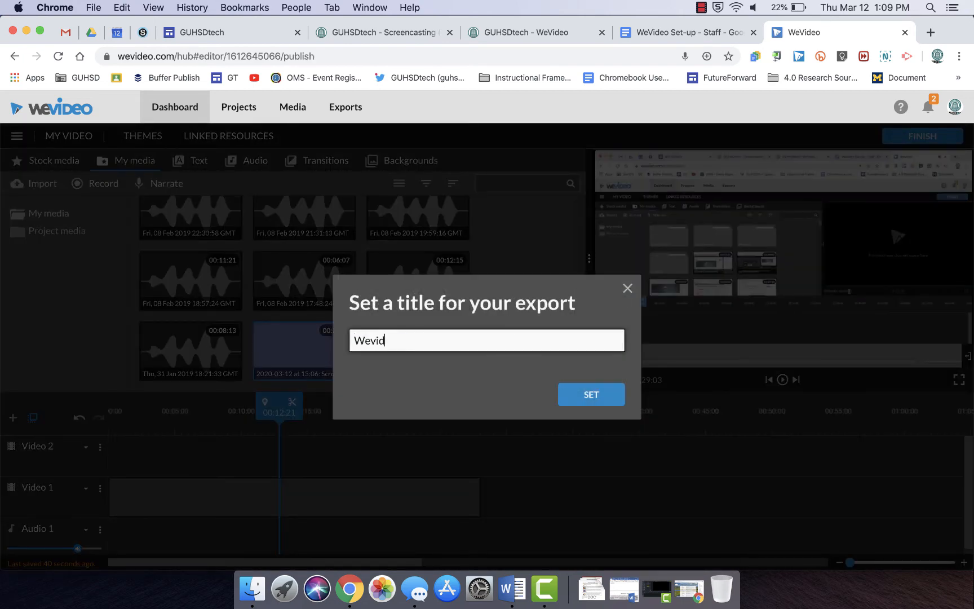
pyautogui.write('eo Screencasts')
pyautogui.click(577, 396)
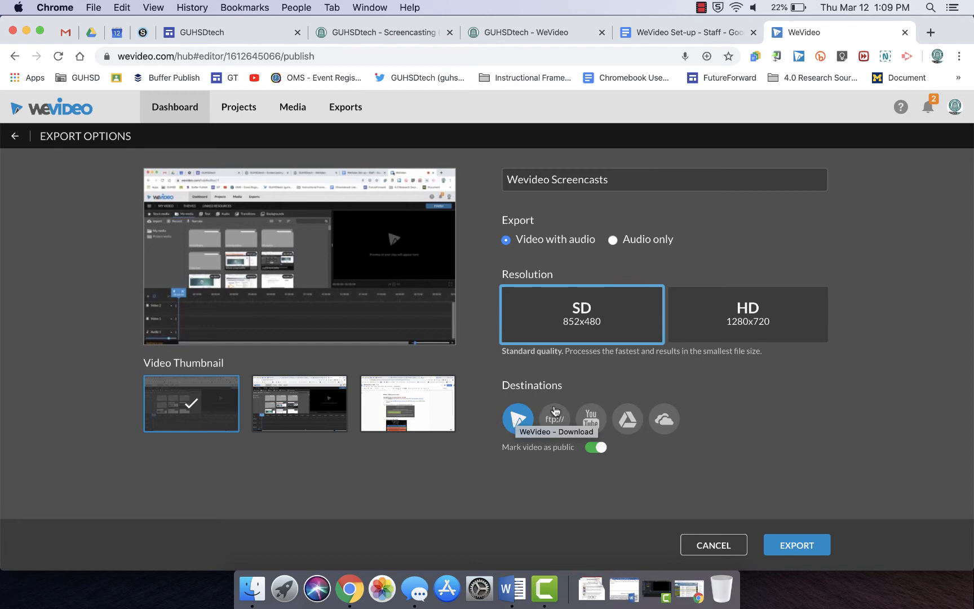
# - Add YouTube as an export destination, keep SD resolution, and export the video
pyautogui.click(589, 422)
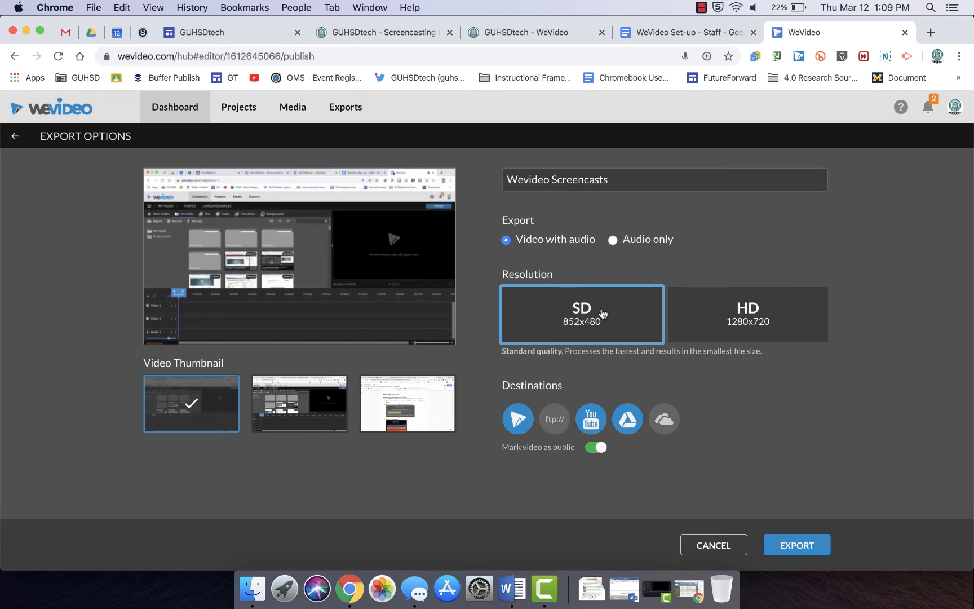
pyautogui.click(702, 315)
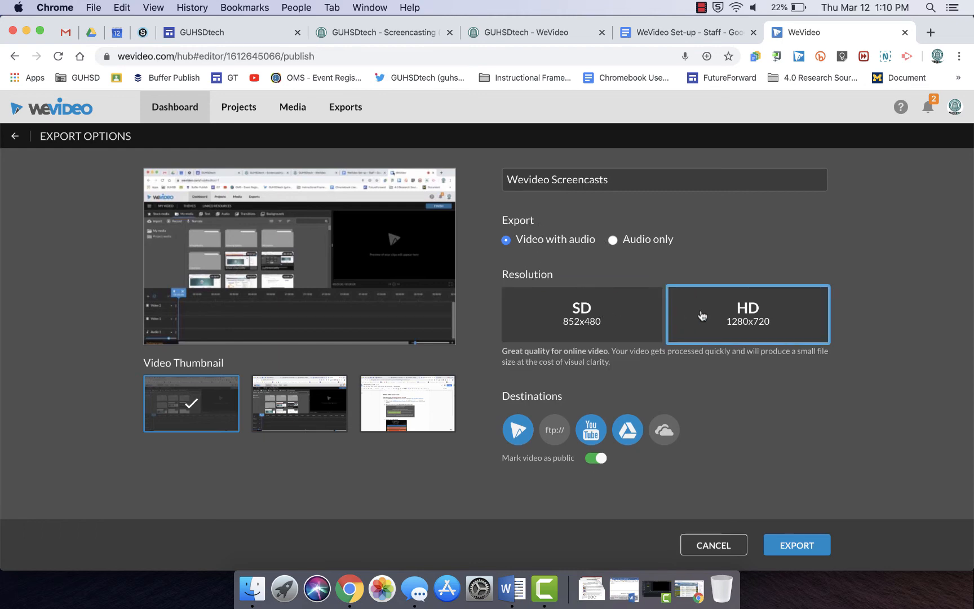
pyautogui.click(617, 322)
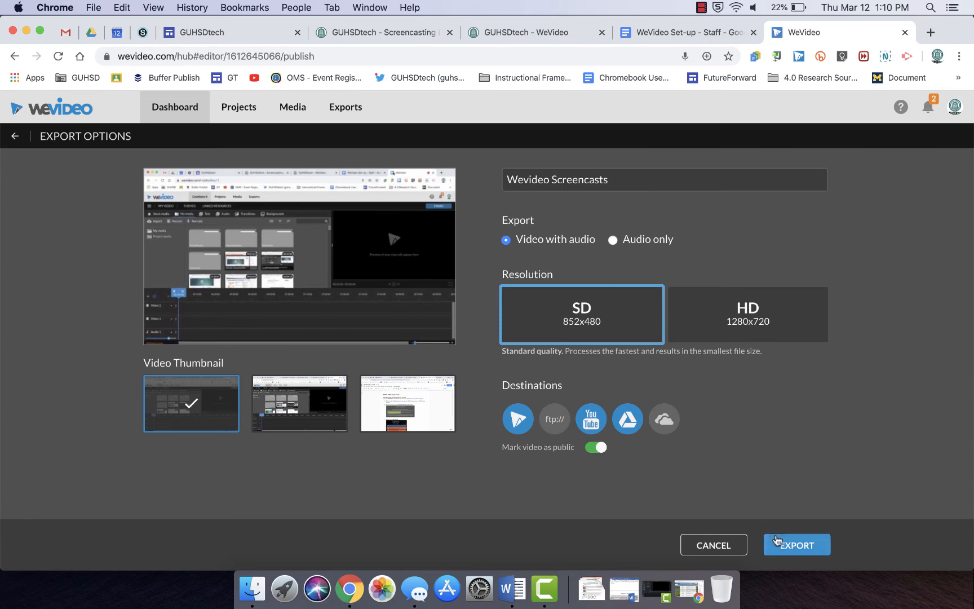
pyautogui.click(621, 424)
pyautogui.click(622, 424)
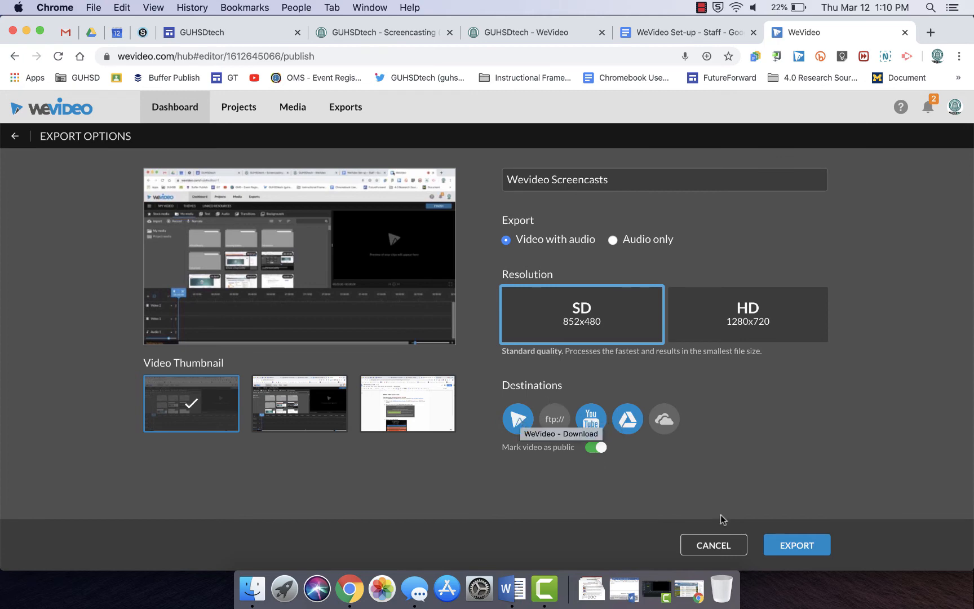
pyautogui.click(777, 545)
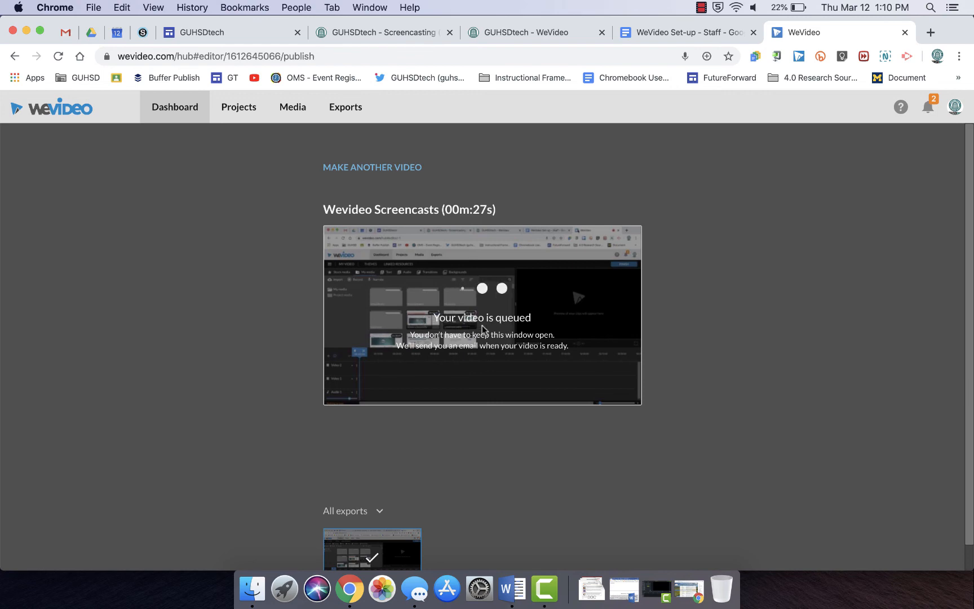
pyautogui.click(701, 7)
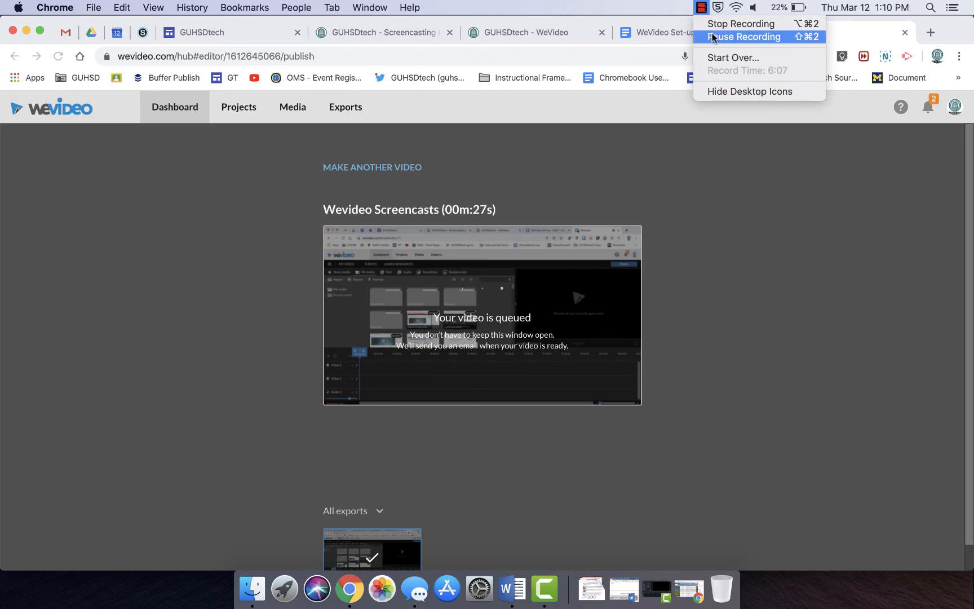
pyautogui.click(712, 38)
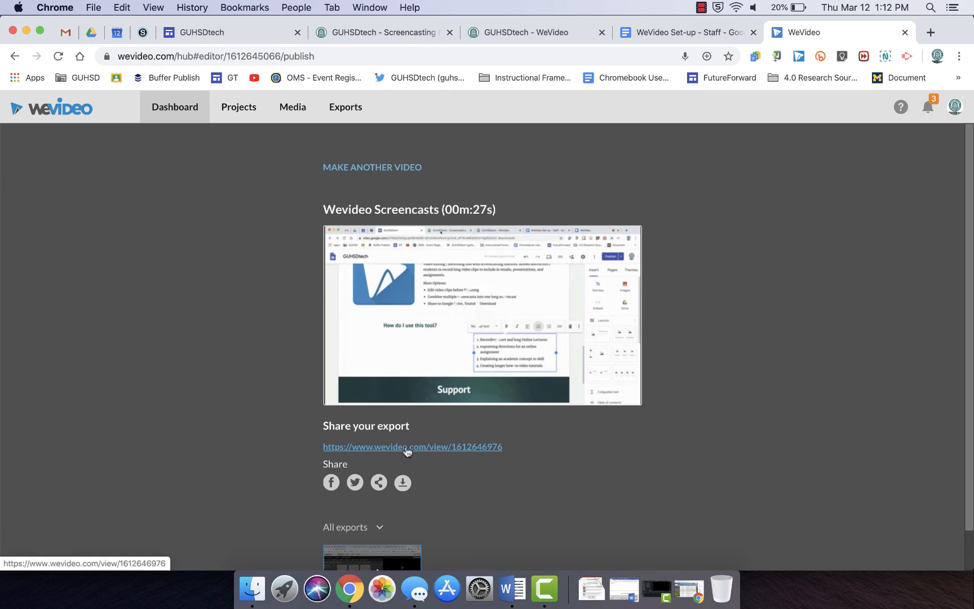
# - Open the export's share dialog, close it, and copy the share link address
pyautogui.click(379, 484)
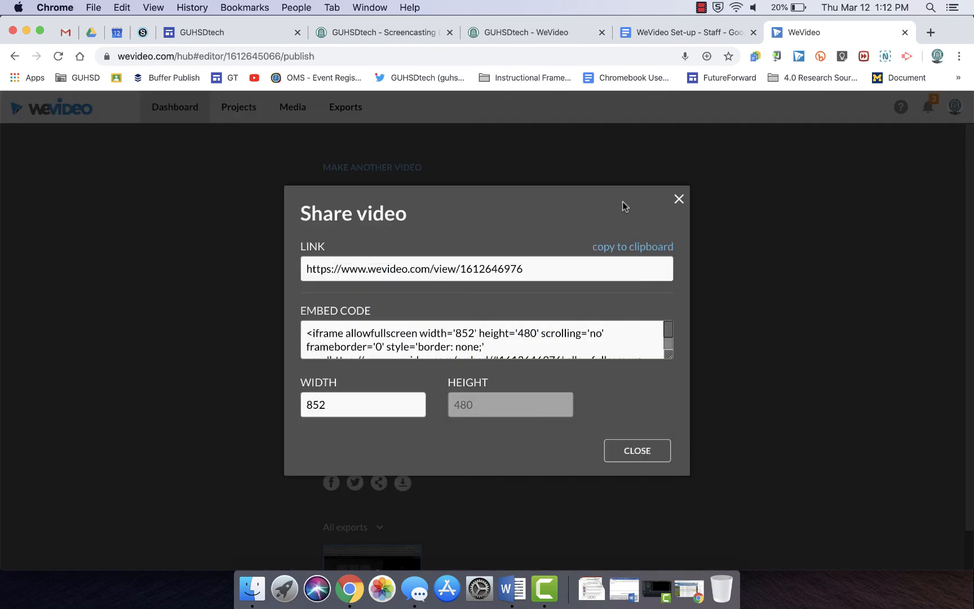
pyautogui.click(678, 199)
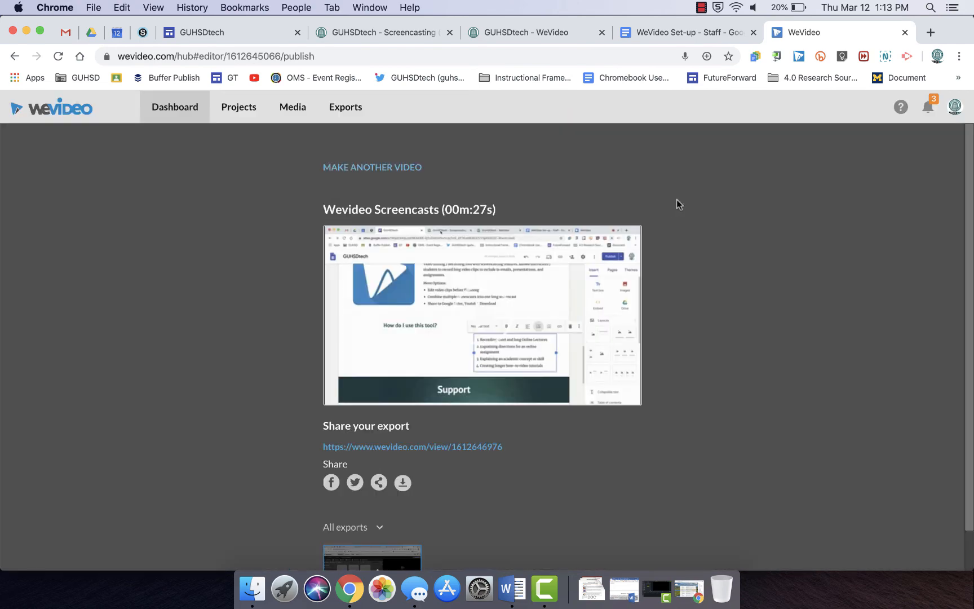
pyautogui.rightClick(420, 451)
pyautogui.click(465, 418)
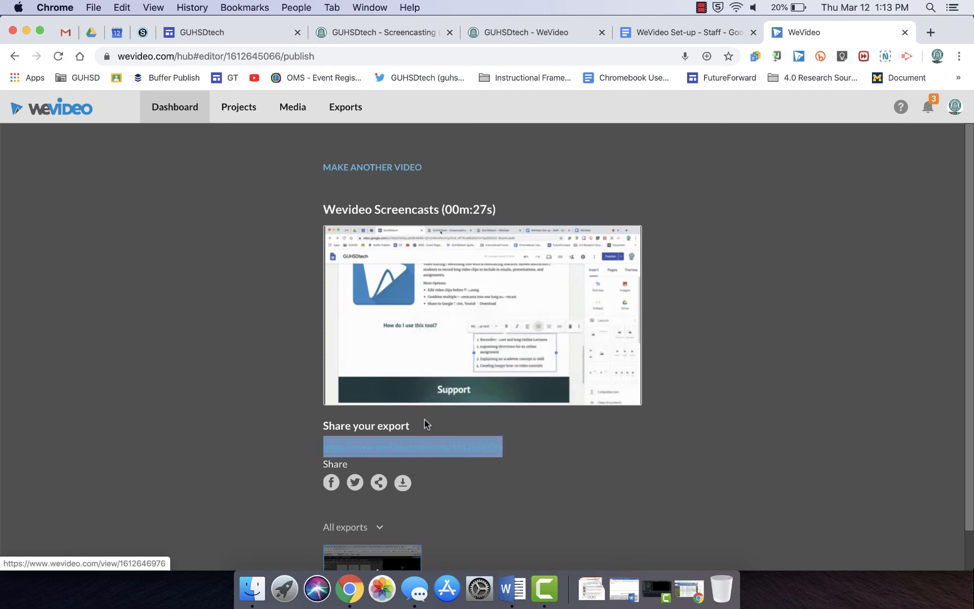
pyautogui.click(271, 391)
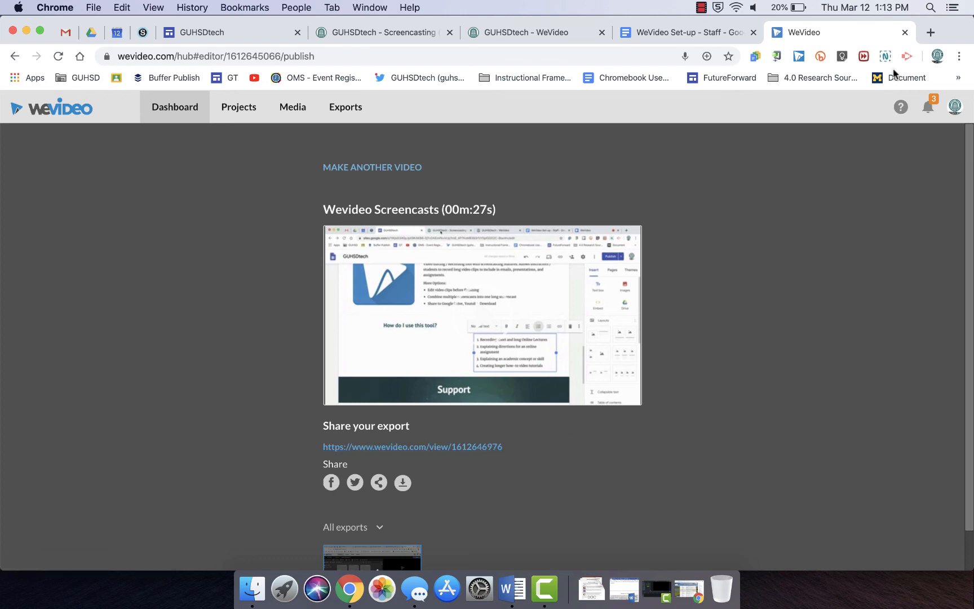
# - Open YouTube in a new tab and go to your channel's Videos tab
pyautogui.click(928, 32)
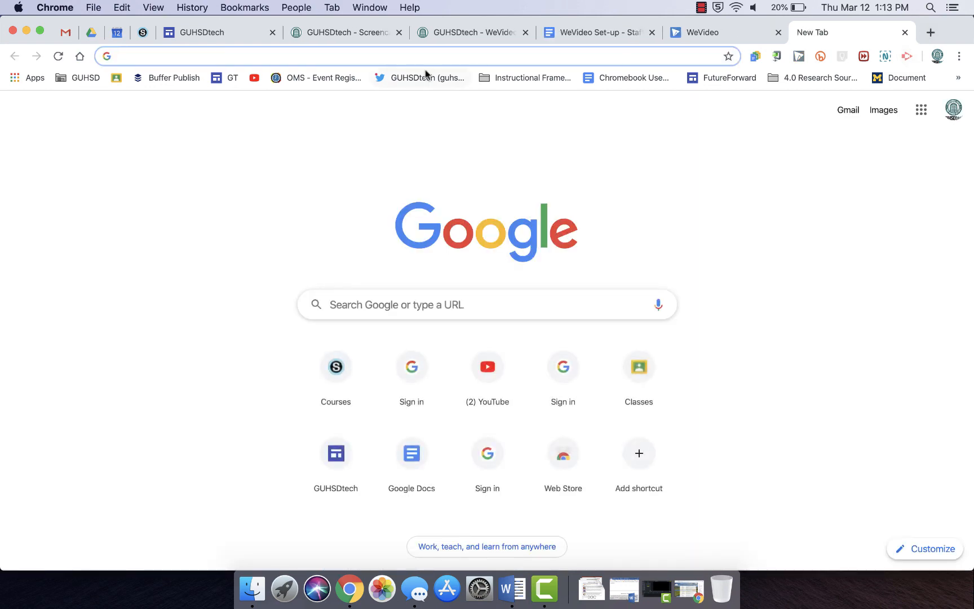
pyautogui.click(254, 79)
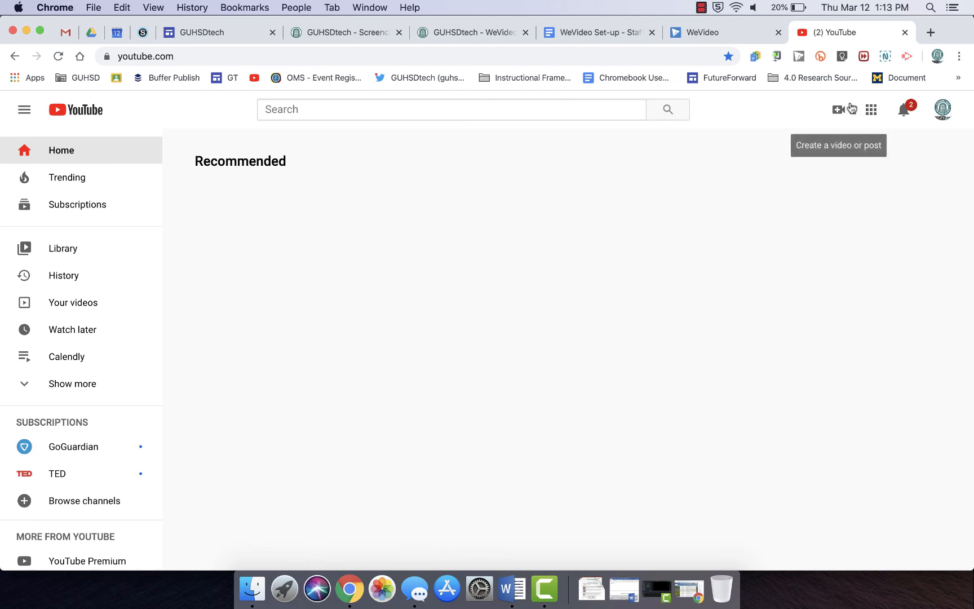
pyautogui.click(944, 110)
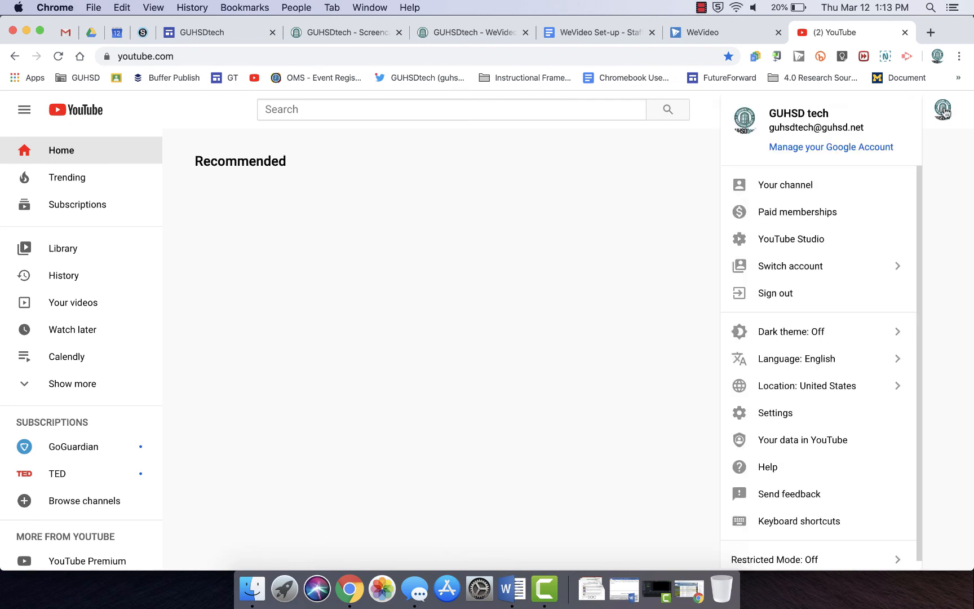
pyautogui.click(805, 187)
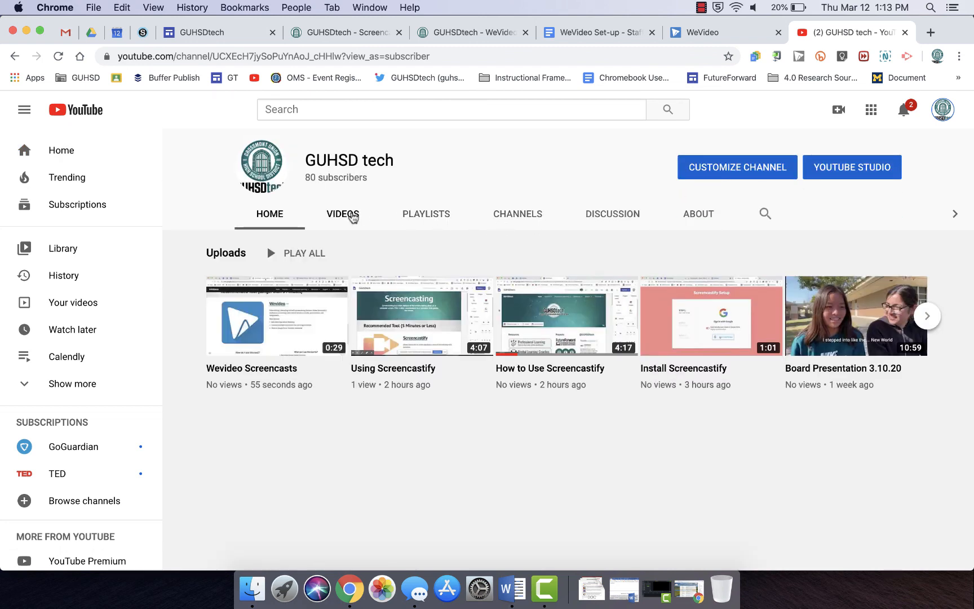
pyautogui.click(351, 215)
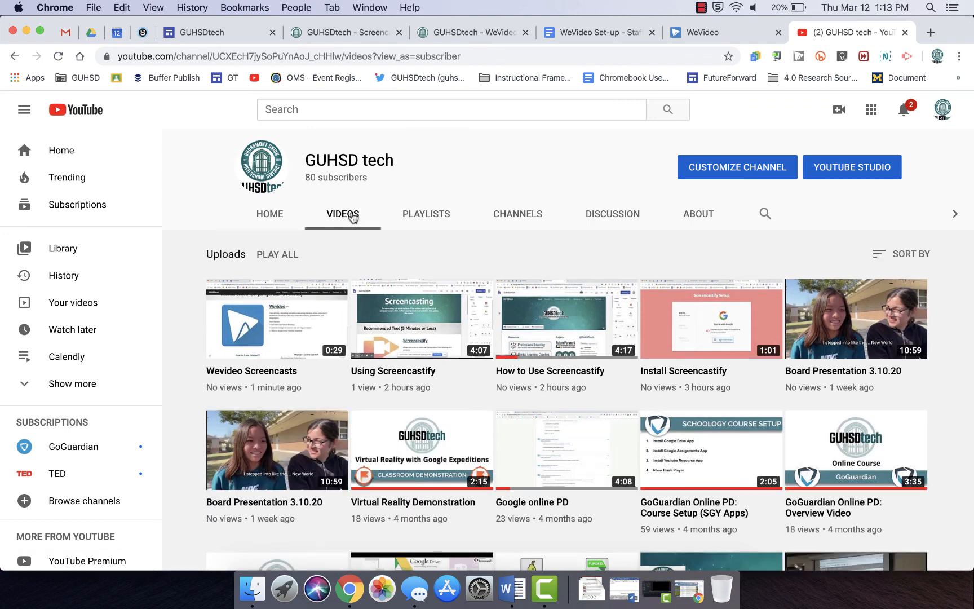
pyautogui.click(58, 57)
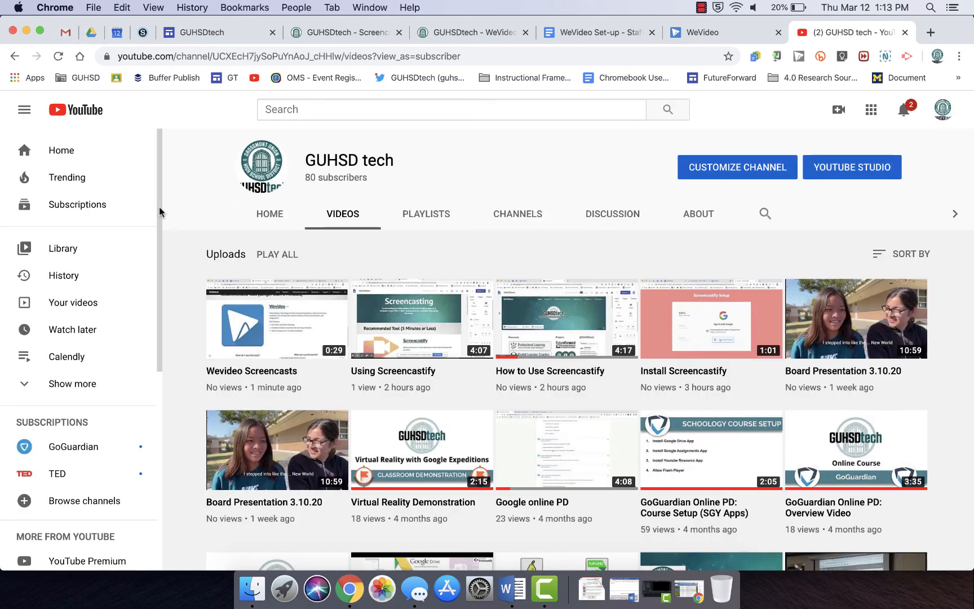
pyautogui.click(701, 7)
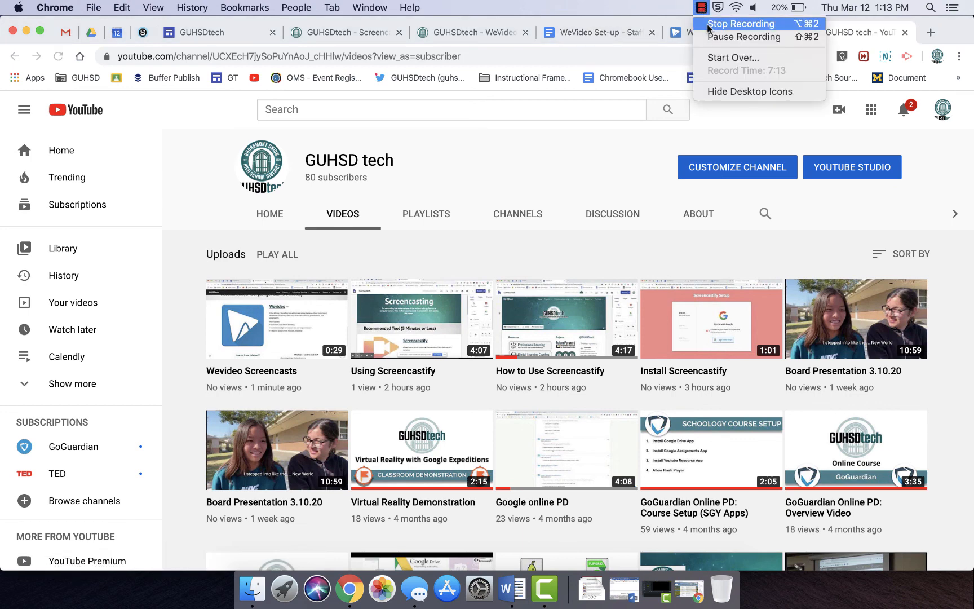
pyautogui.click(702, 8)
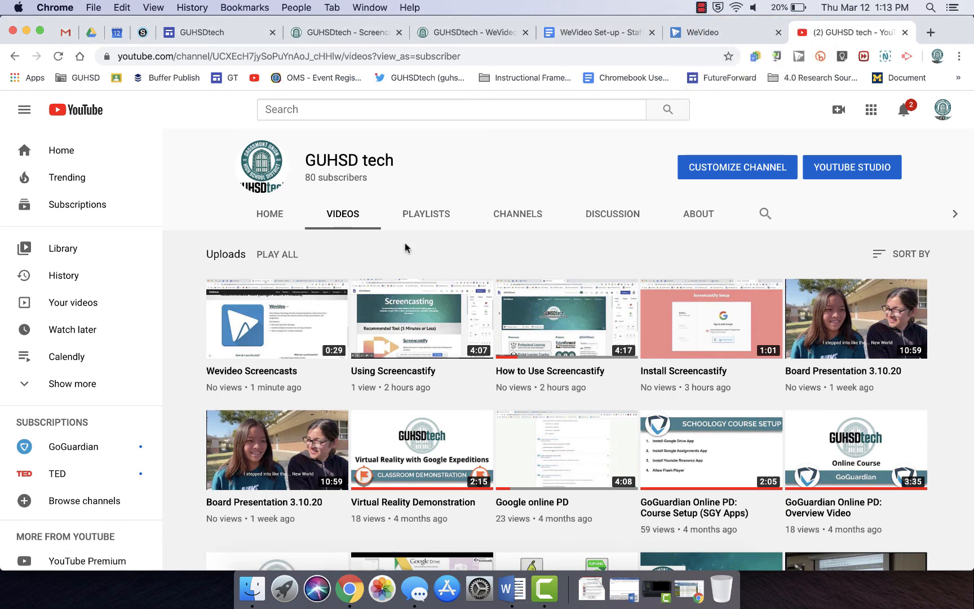
# - Open the uploaded Wevideo Screencasts video, pause it, and copy its video URL
pyautogui.click(263, 339)
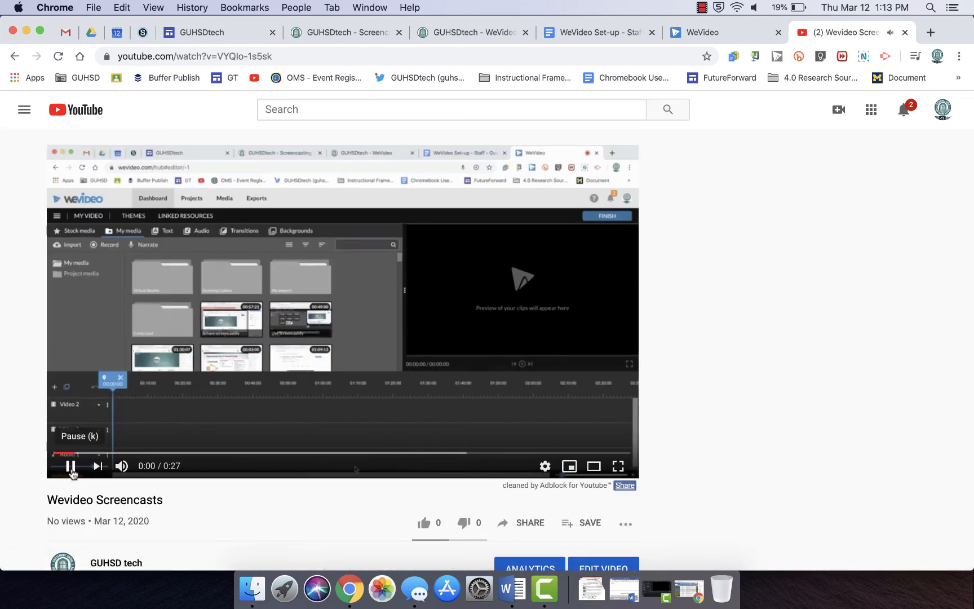
pyautogui.click(70, 469)
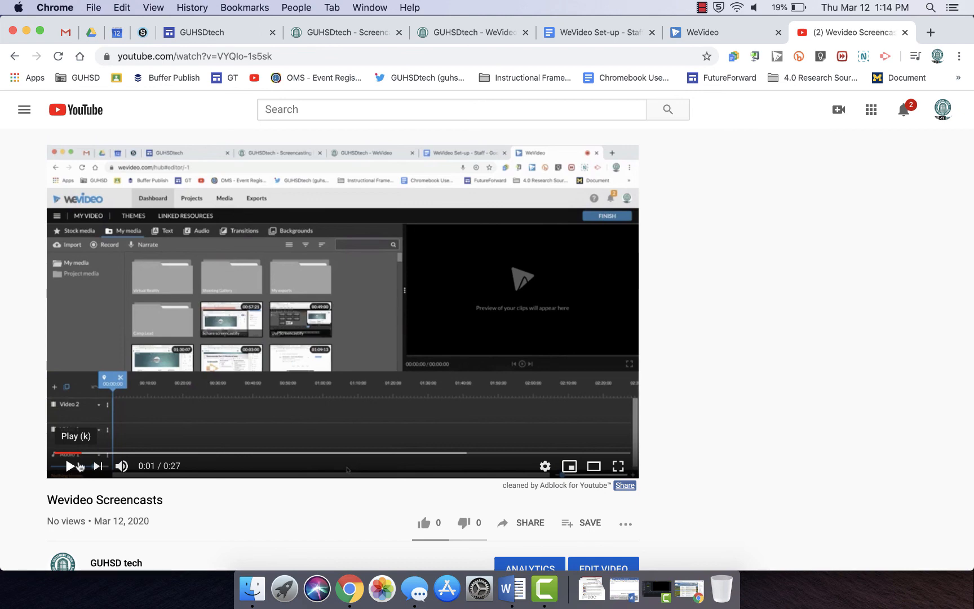
pyautogui.rightClick(233, 336)
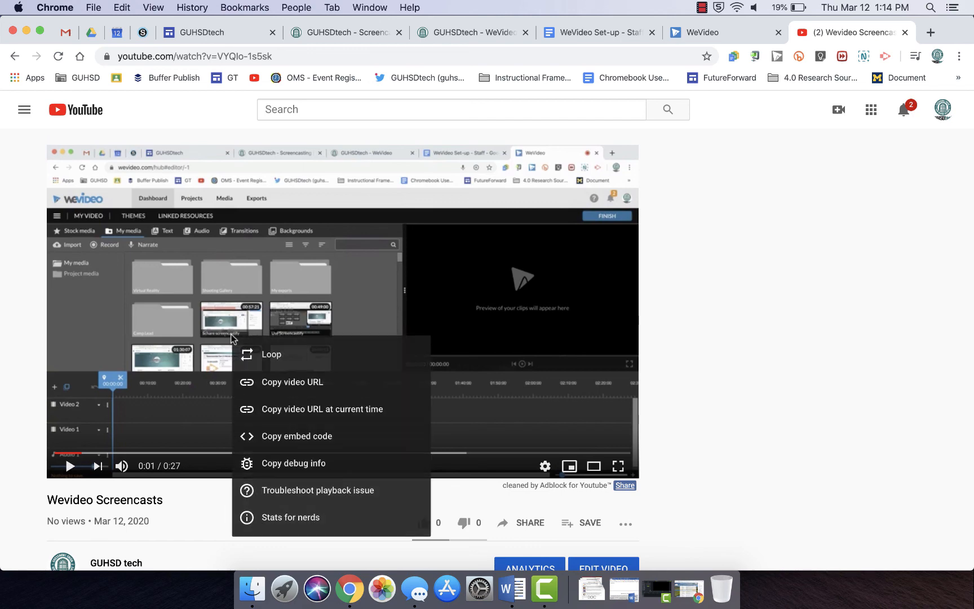
pyautogui.click(269, 383)
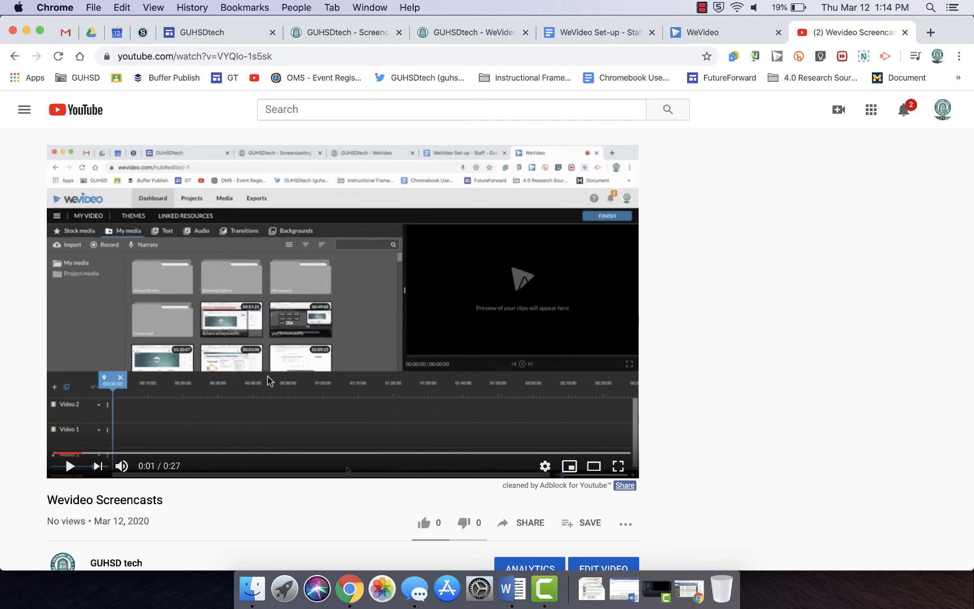
pyautogui.click(702, 8)
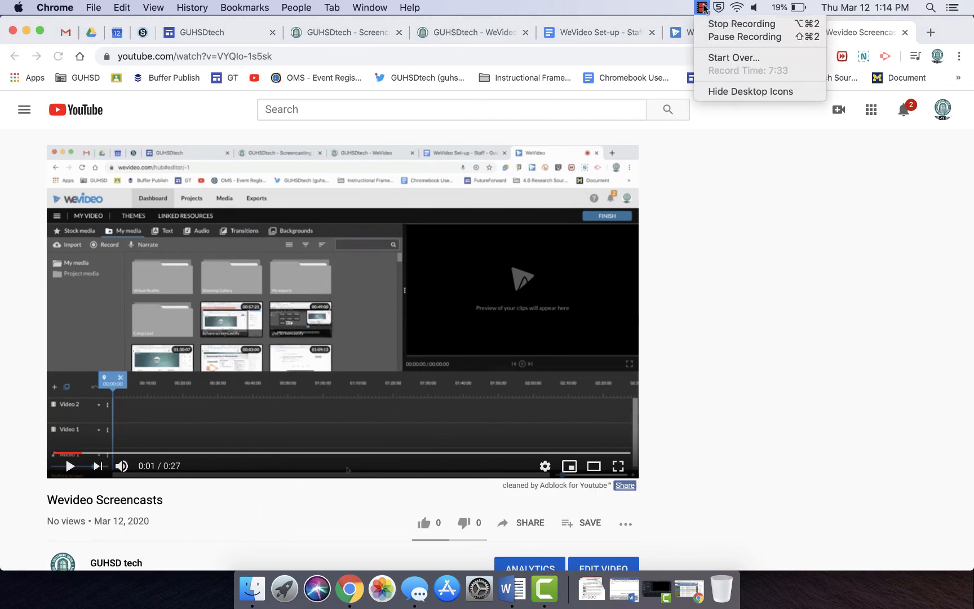